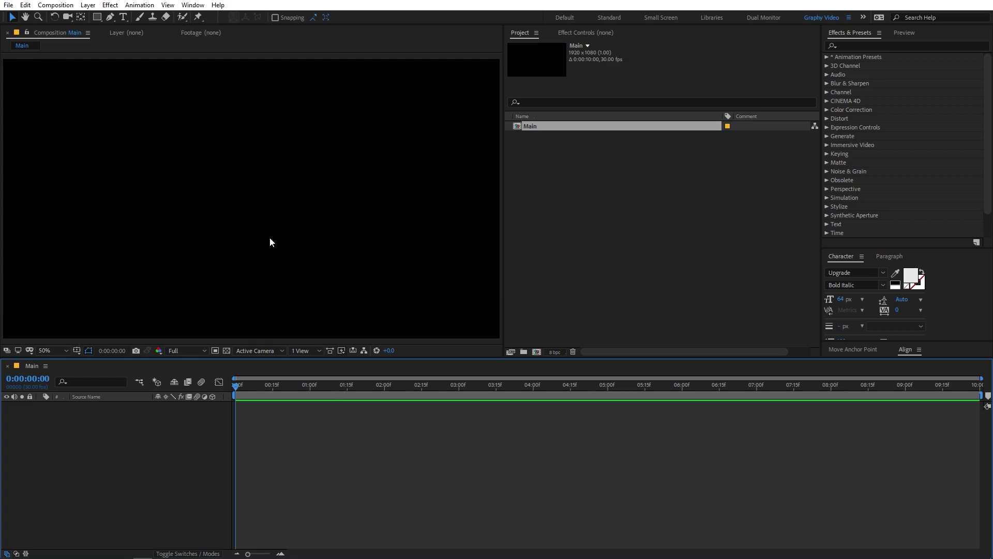
Add a text layer reading MOTION GRAPHICS to the Main composition
{"action": "left_click", "coordinate": [123, 18]}
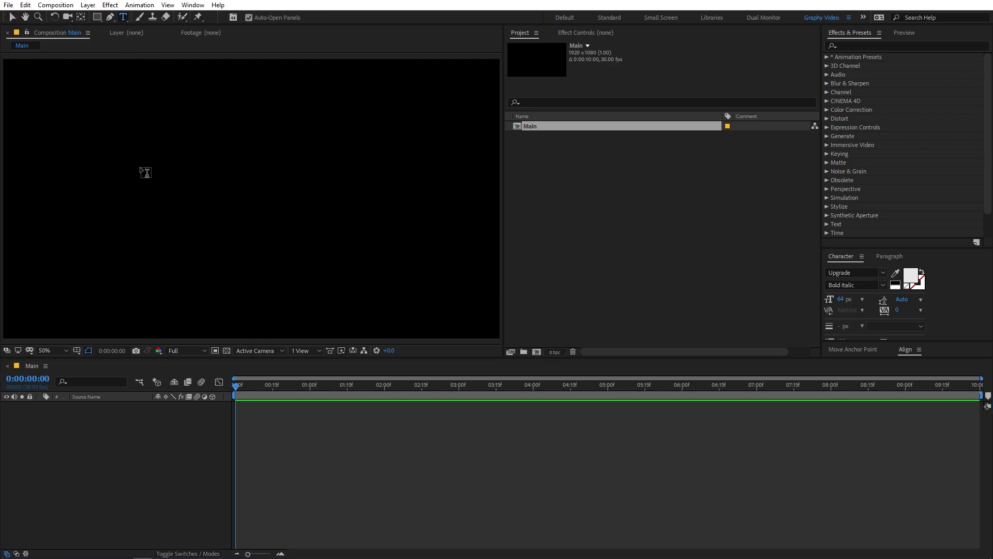
{"action": "left_click", "coordinate": [177, 186]}
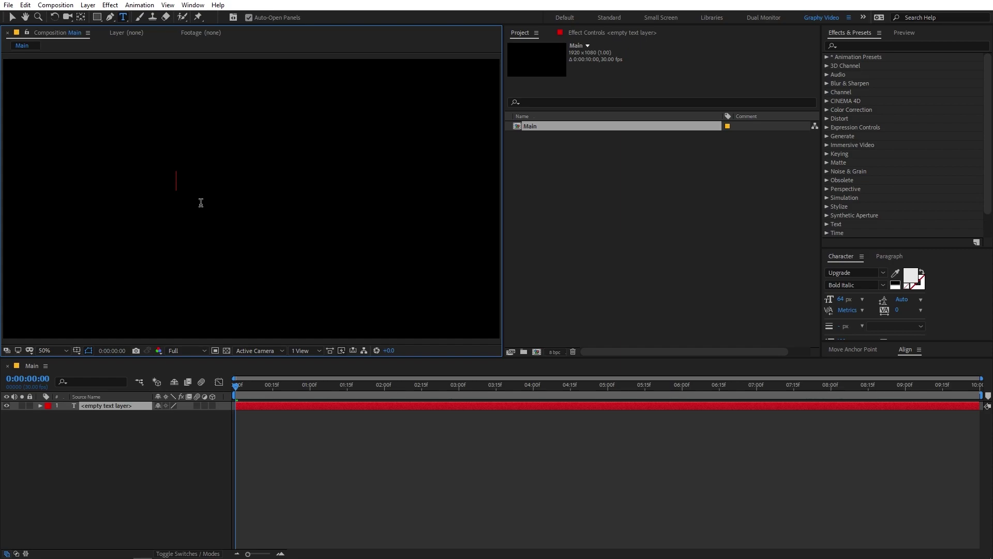
{"action": "type", "text": "MOTION"}
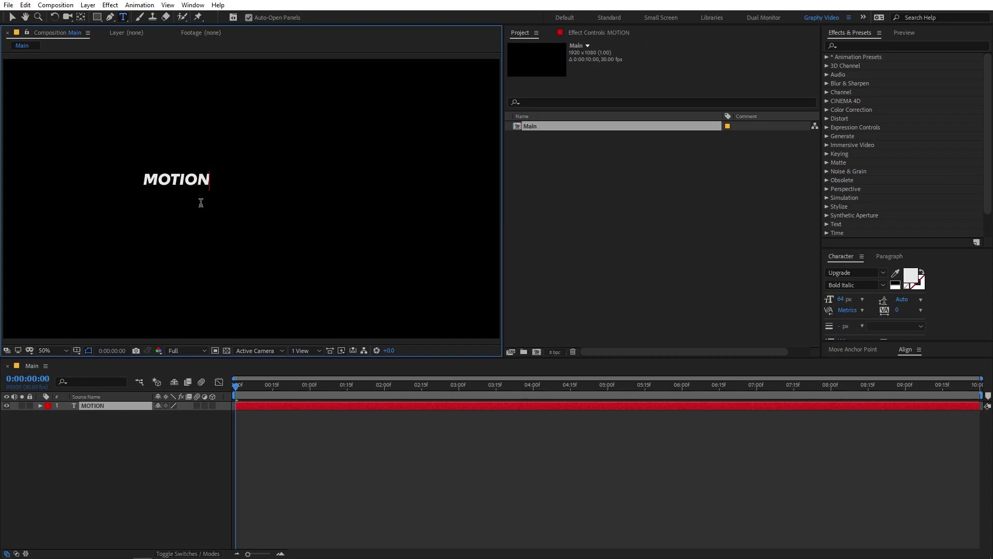
{"action": "type", "text": " GRA"}
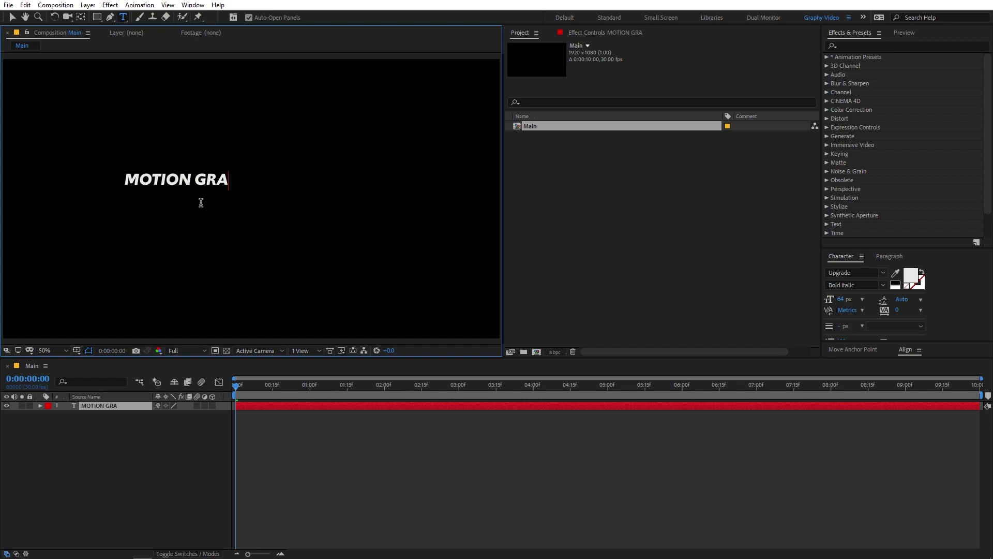
{"action": "type", "text": "PHICS"}
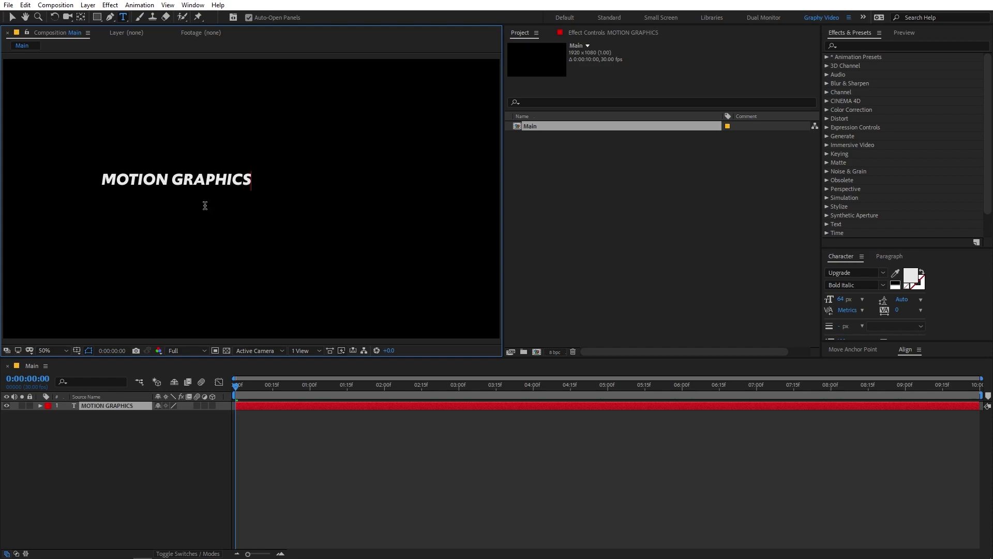
Try the Voltage font on the title, then revert to Upgrade Bold Italic
{"action": "triple_click", "coordinate": [214, 190]}
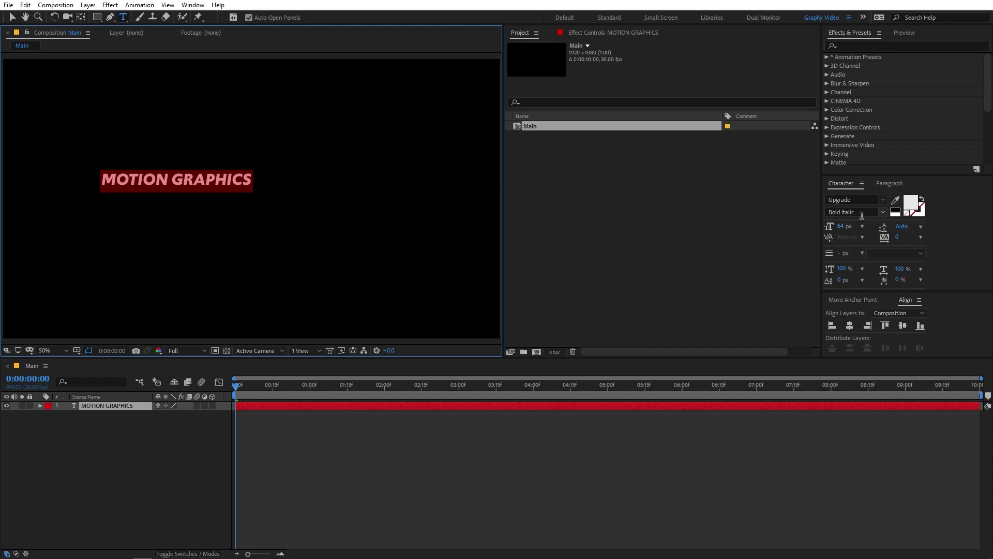
{"action": "left_click", "coordinate": [883, 199]}
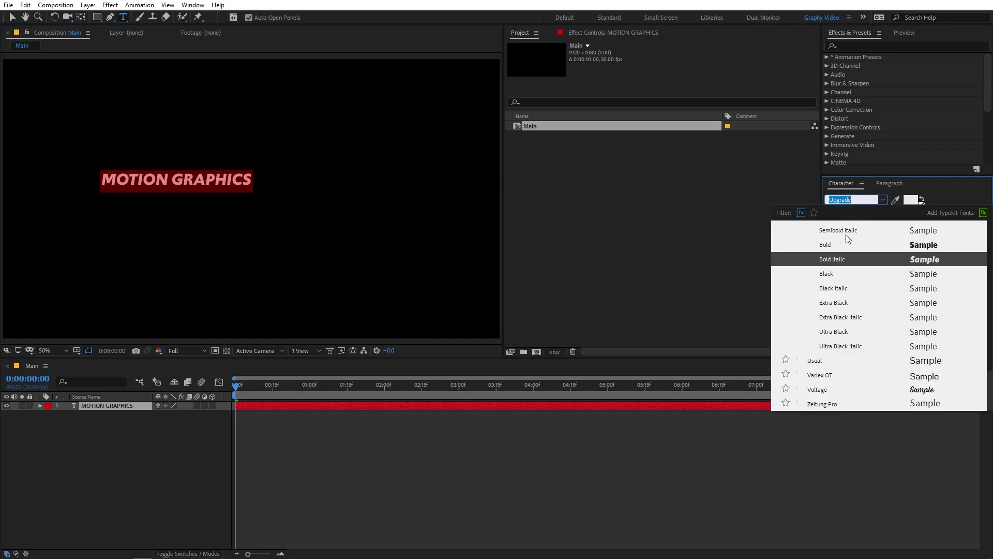
{"action": "left_click", "coordinate": [820, 390]}
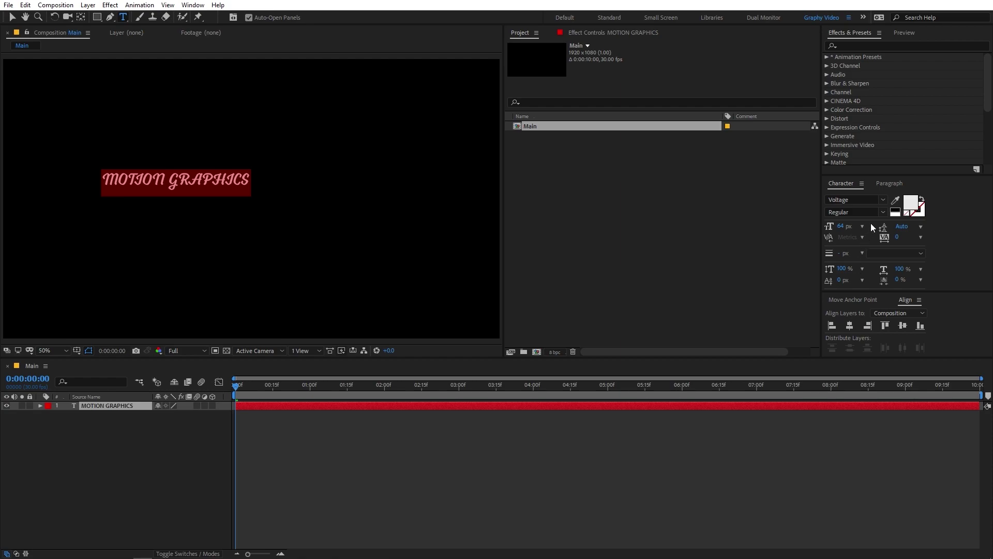
{"action": "key", "text": "ctrl+z"}
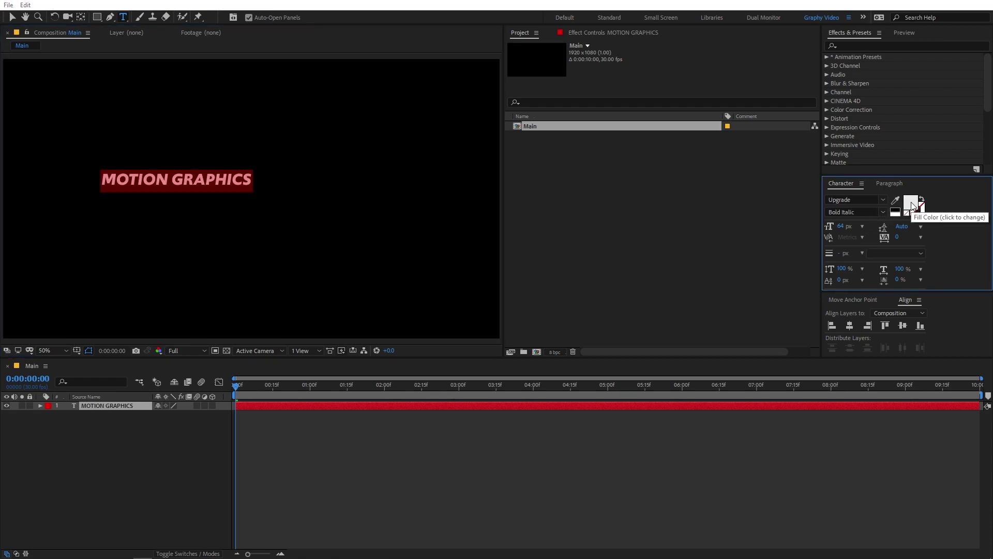
Set the title's fill colour to pure red (FF0000)
{"action": "left_click", "coordinate": [912, 206]}
{"action": "left_click_drag", "start_coordinate": [219, 326], "coordinate": [309, 256]}
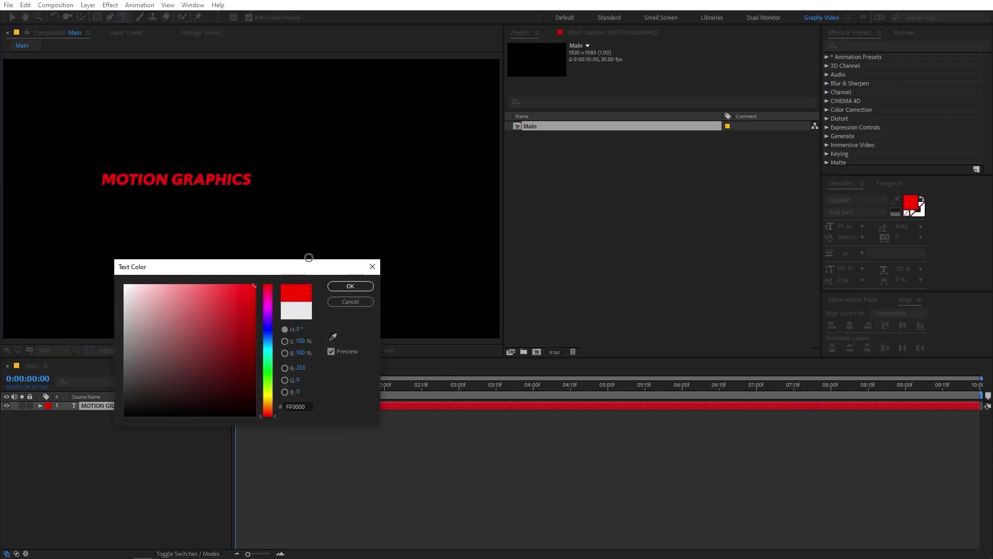
{"action": "left_click", "coordinate": [350, 288]}
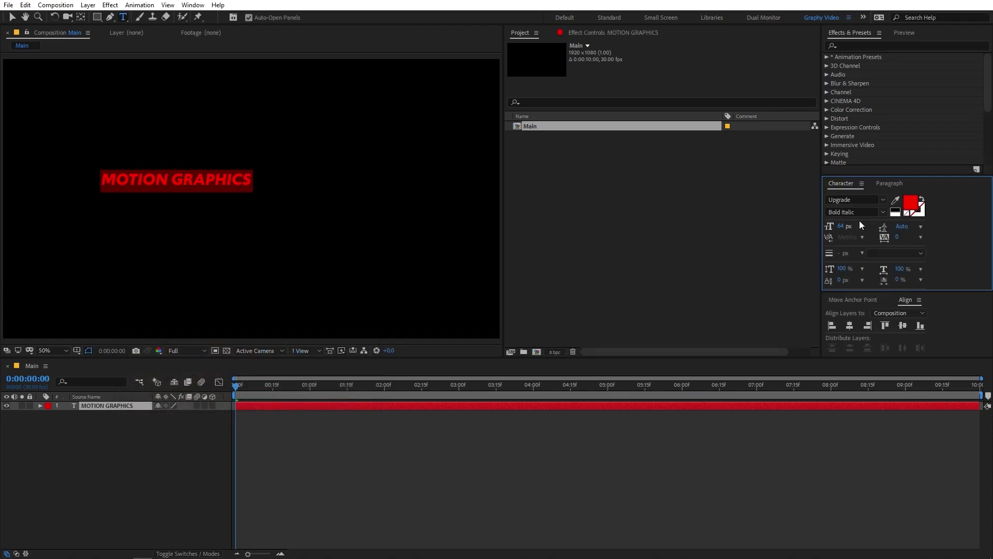
{"action": "left_click", "coordinate": [895, 209]}
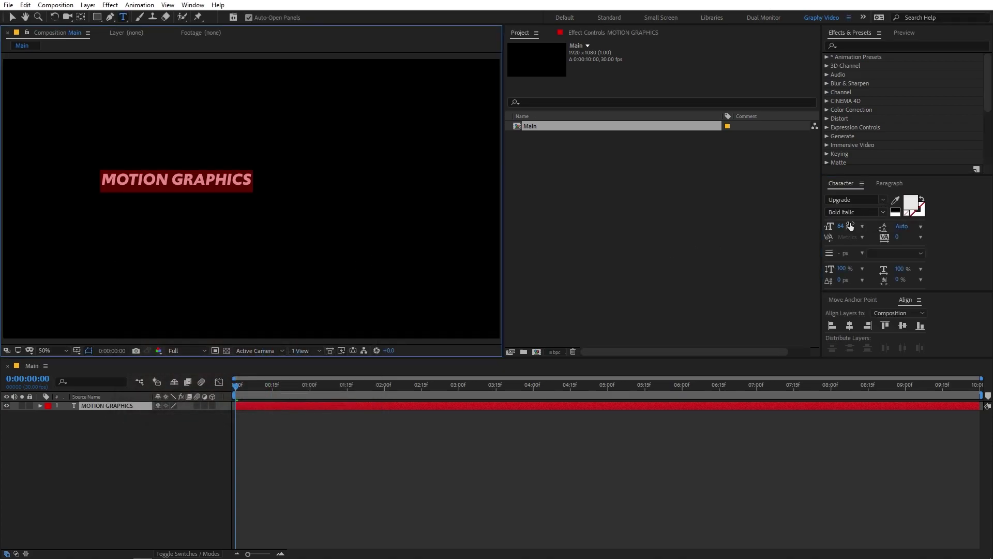
{"action": "mouse_move", "coordinate": [844, 230]}
{"action": "left_mouse_down"}
{"action": "mouse_move", "coordinate": [886, 229]}
{"action": "mouse_move", "coordinate": [864, 228]}
{"action": "left_mouse_up"}
{"action": "key", "text": "ctrl+z"}
{"action": "left_click", "coordinate": [179, 187]}
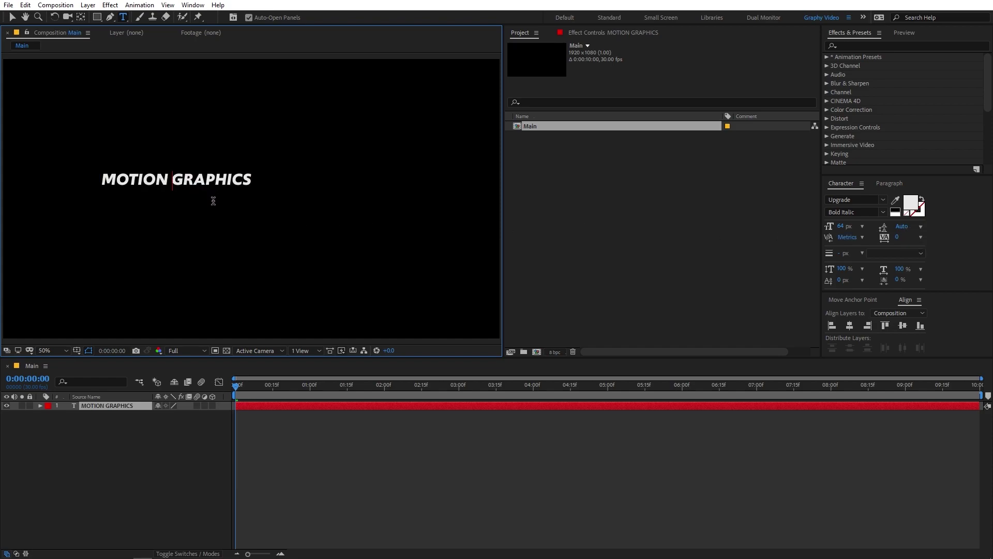
{"action": "key", "text": "Return"}
{"action": "key", "text": "ctrl+a"}
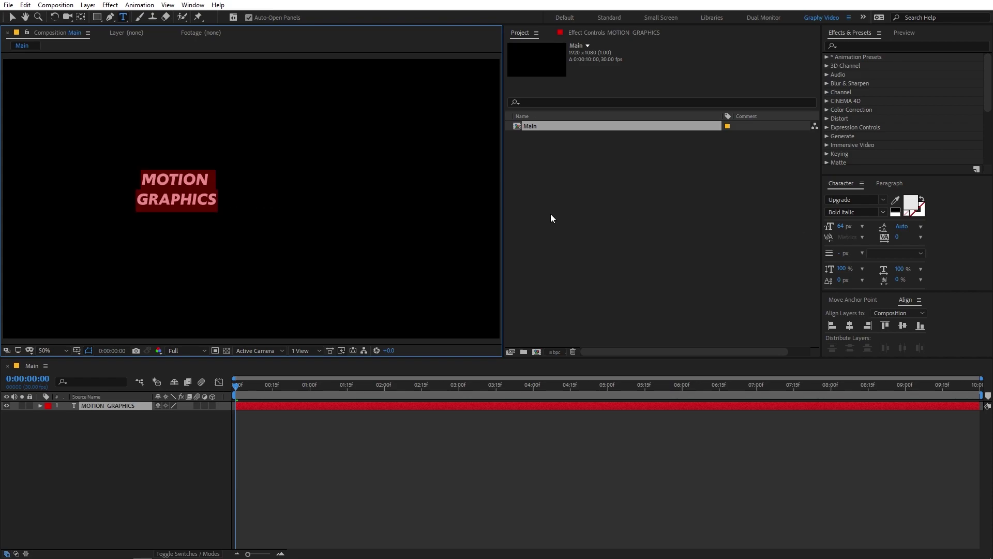
{"action": "left_click_drag", "start_coordinate": [911, 227], "coordinate": [962, 234]}
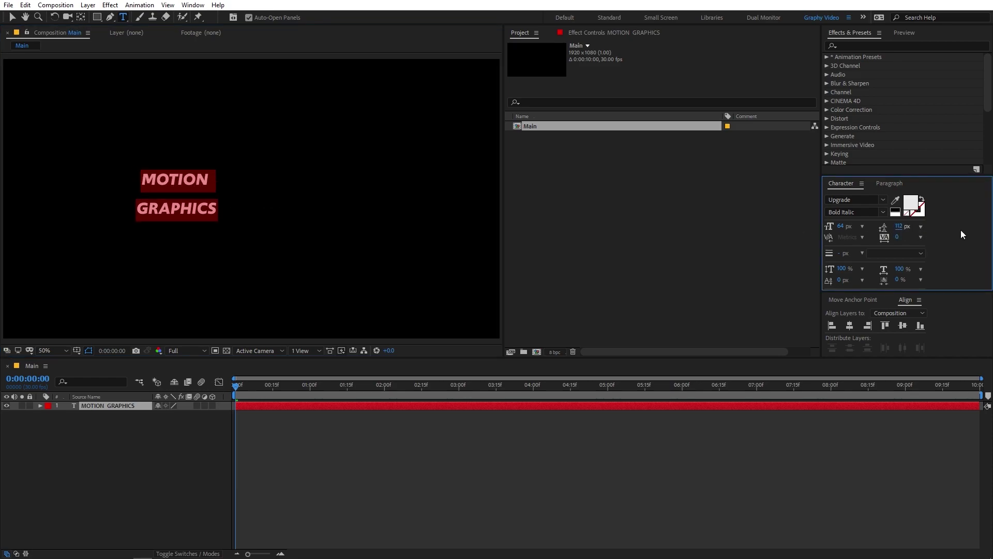
{"action": "left_click_drag", "start_coordinate": [898, 226], "coordinate": [947, 229]}
{"action": "key", "text": "ctrl+z"}
{"action": "key", "text": "ctrl+z"}
{"action": "key", "text": "ctrl+z"}
{"action": "key", "text": "ctrl+z"}
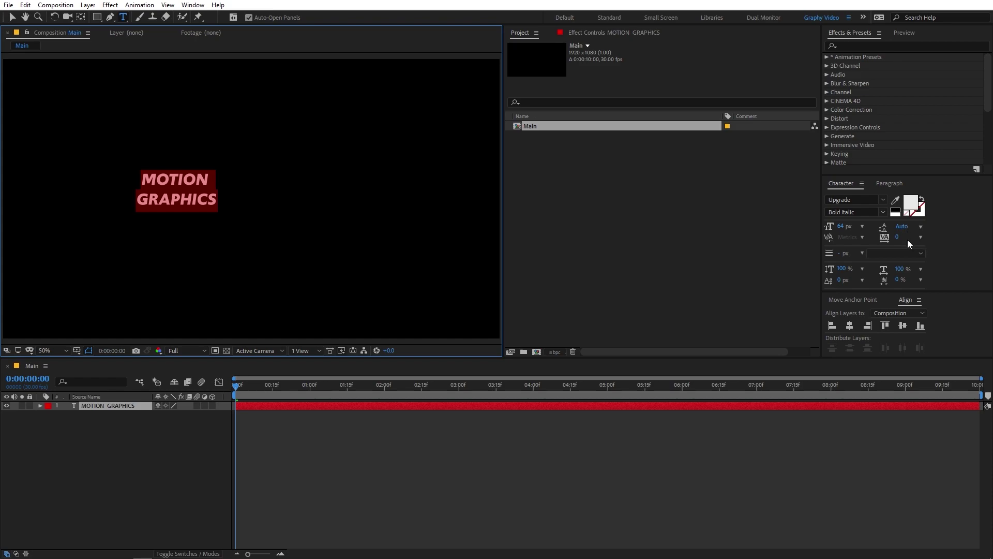
{"action": "key", "text": "ctrl+z"}
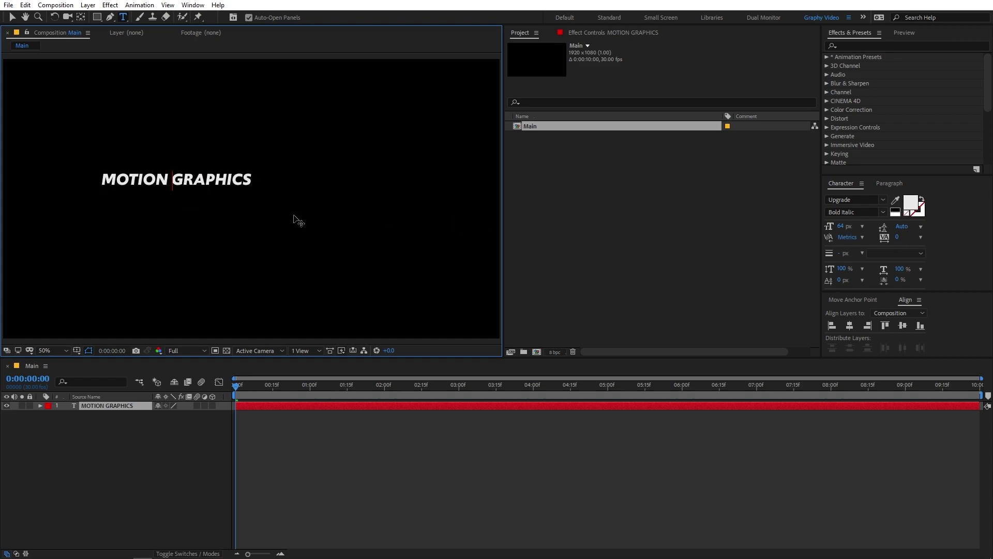
{"action": "triple_click", "coordinate": [215, 181]}
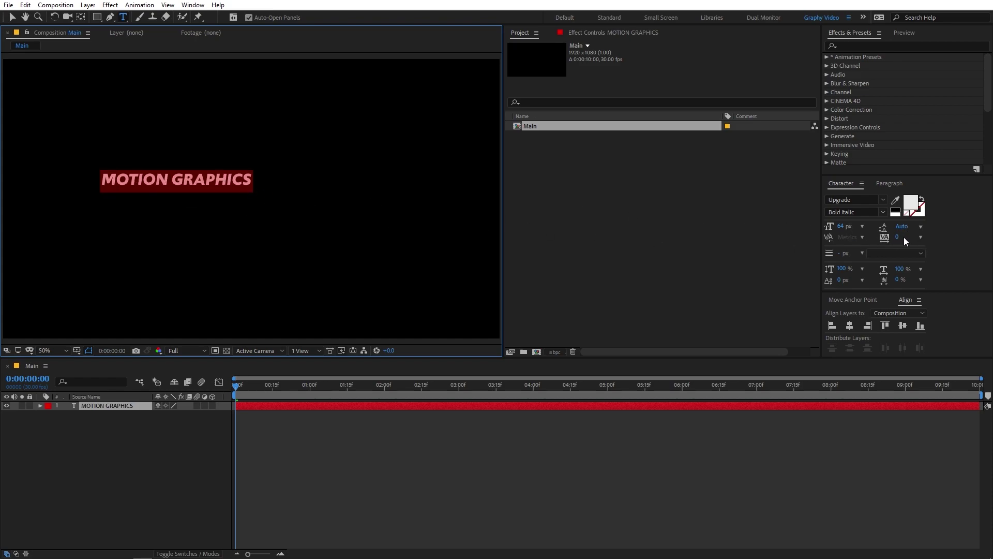
{"action": "left_click_drag", "start_coordinate": [901, 238], "coordinate": [975, 241]}
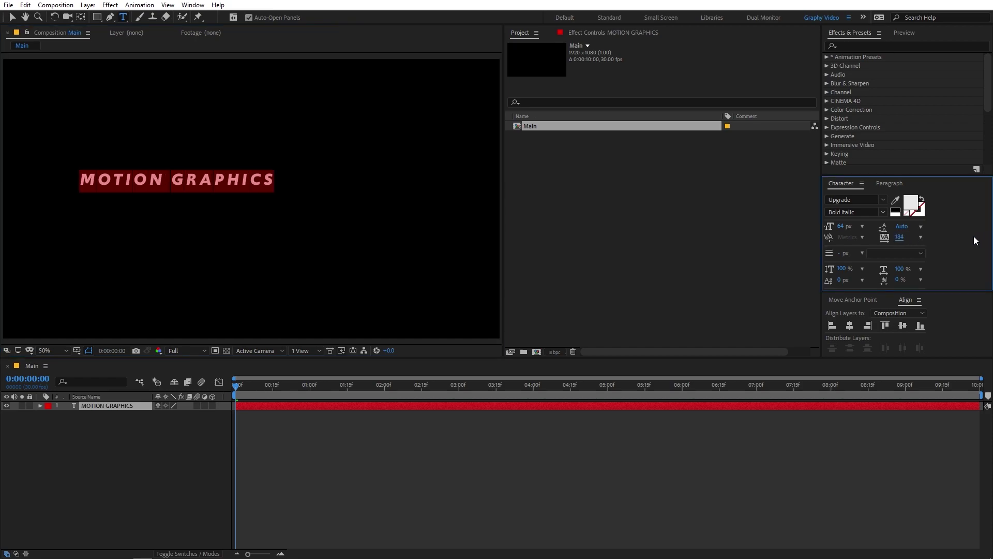
{"action": "left_click_drag", "start_coordinate": [906, 242], "coordinate": [982, 243]}
{"action": "key", "text": "ctrl+z"}
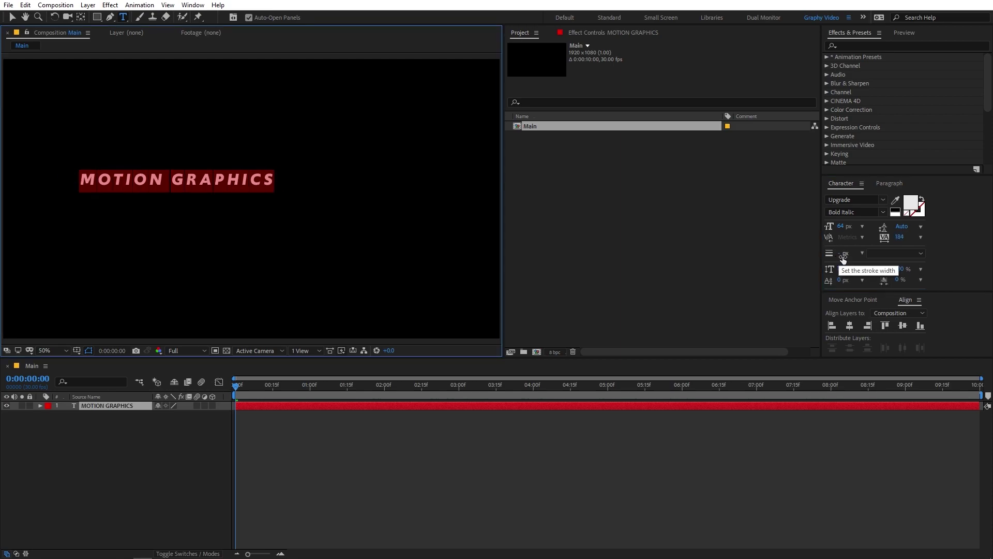
Reset the title's tracking to 0 and give the letters a 6 px stroke
{"action": "key", "text": "ctrl+z"}
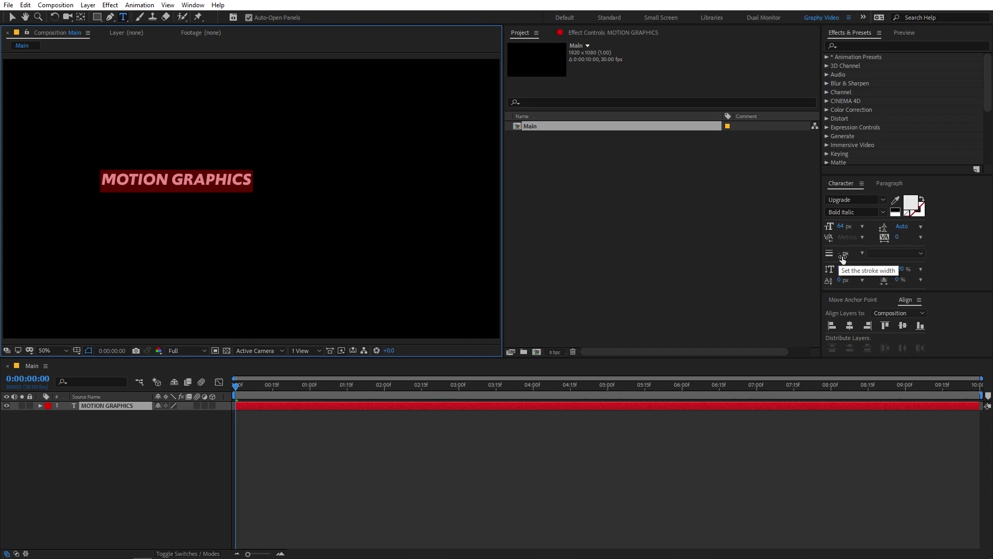
{"action": "left_click_drag", "start_coordinate": [838, 254], "coordinate": [853, 257]}
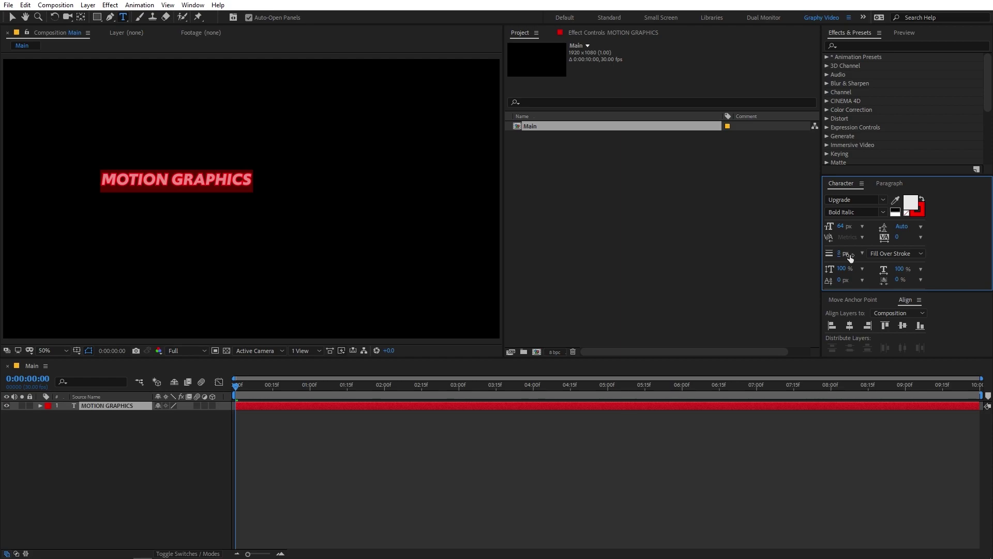
{"action": "left_click", "coordinate": [221, 194]}
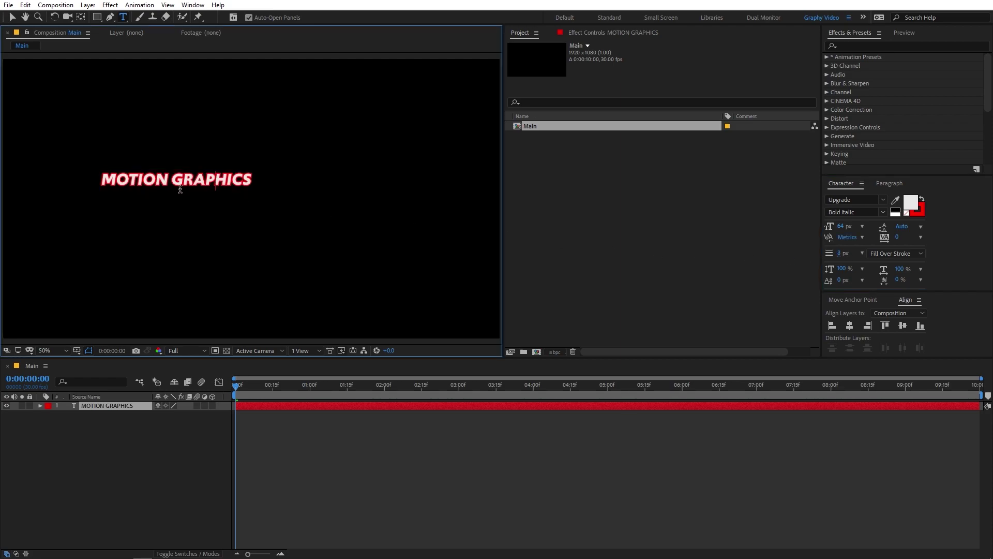
{"action": "triple_click", "coordinate": [215, 188]}
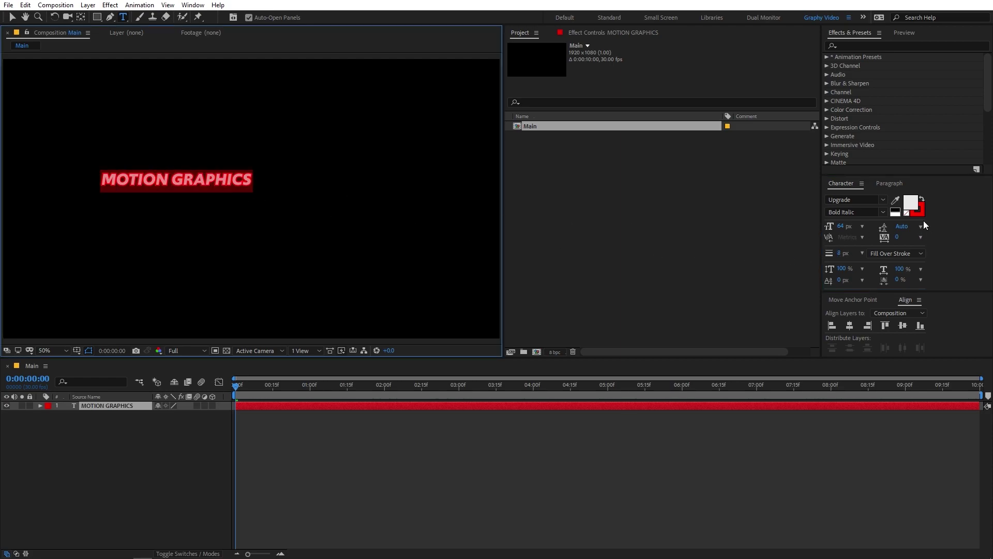
Give the stroke a red colour and set the stroke width to 0 px
{"action": "left_click", "coordinate": [916, 212]}
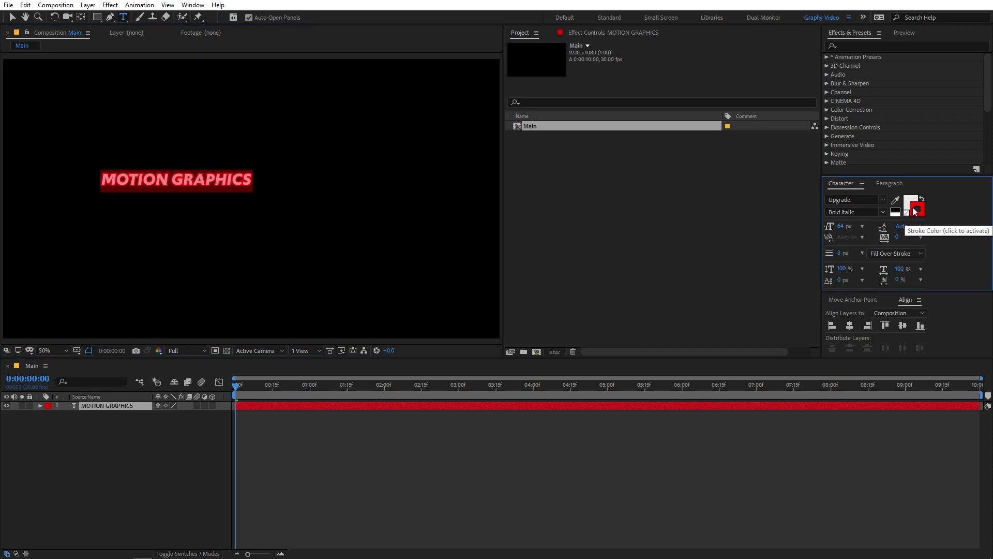
{"action": "mouse_move", "coordinate": [231, 303]}
{"action": "left_mouse_down"}
{"action": "mouse_move", "coordinate": [191, 269]}
{"action": "mouse_move", "coordinate": [251, 284]}
{"action": "mouse_move", "coordinate": [277, 341]}
{"action": "left_mouse_up"}
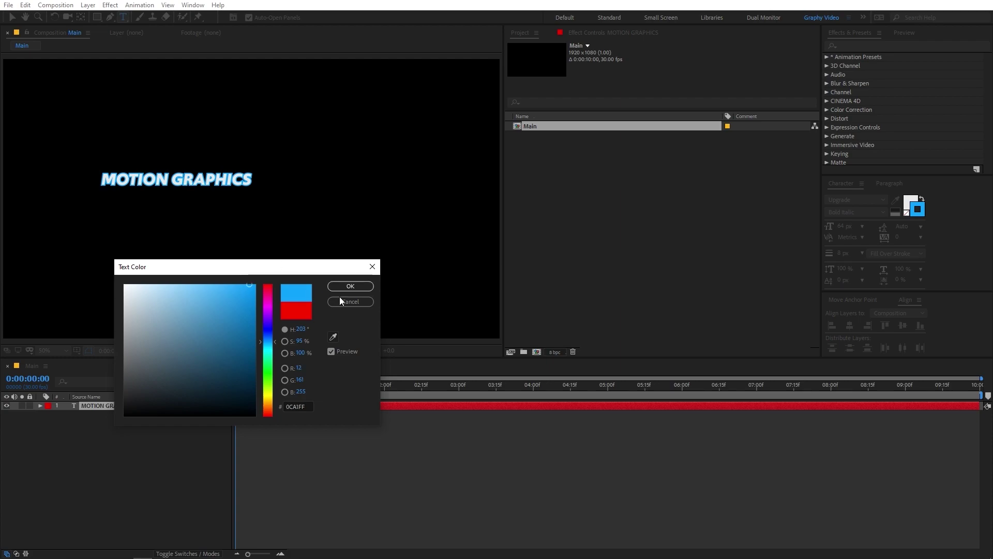
{"action": "left_click", "coordinate": [365, 302]}
{"action": "left_click", "coordinate": [843, 253]}
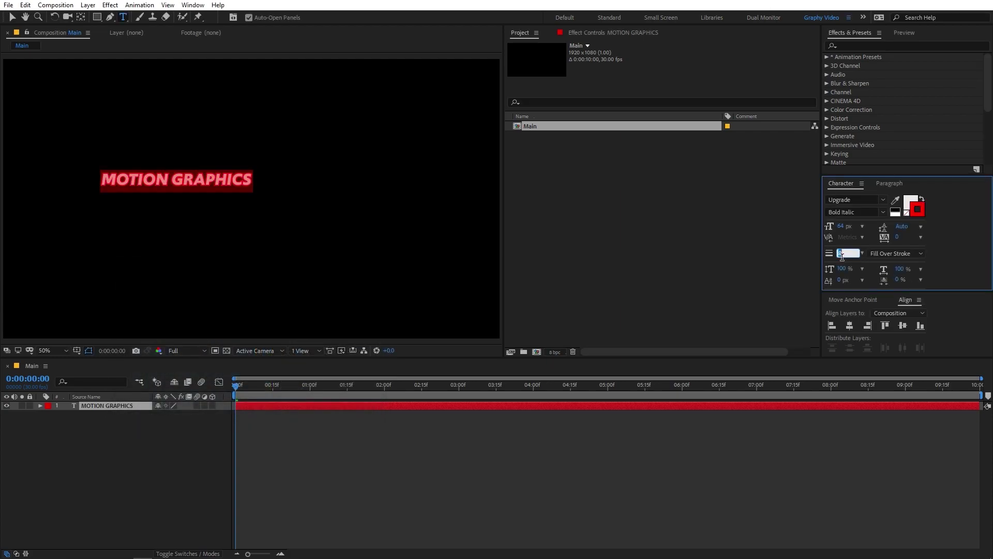
{"action": "type", "text": "0"}
{"action": "key", "text": "Return"}
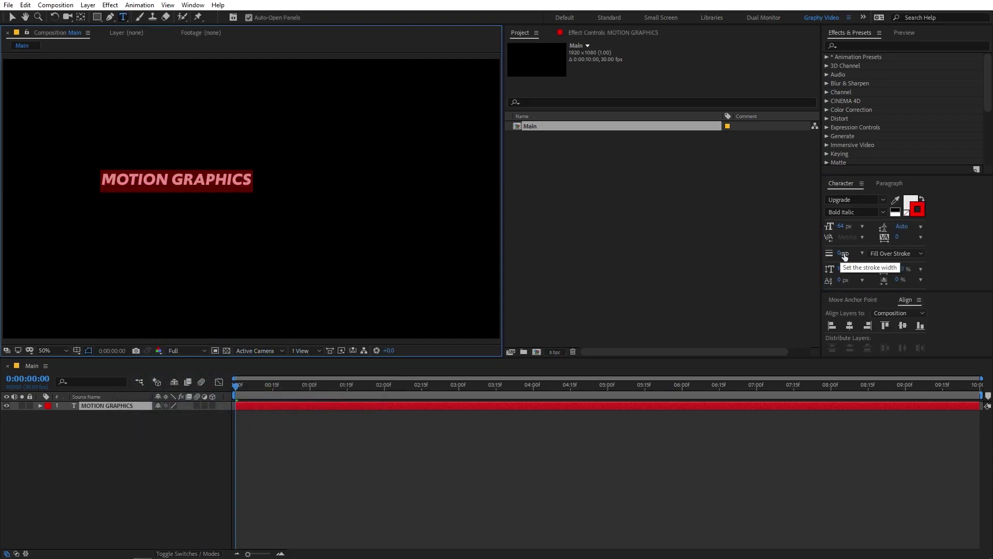
Try stretching the title's vertical scale to 284%, then revert it to 100%
{"action": "left_click_drag", "start_coordinate": [842, 268], "coordinate": [991, 270]}
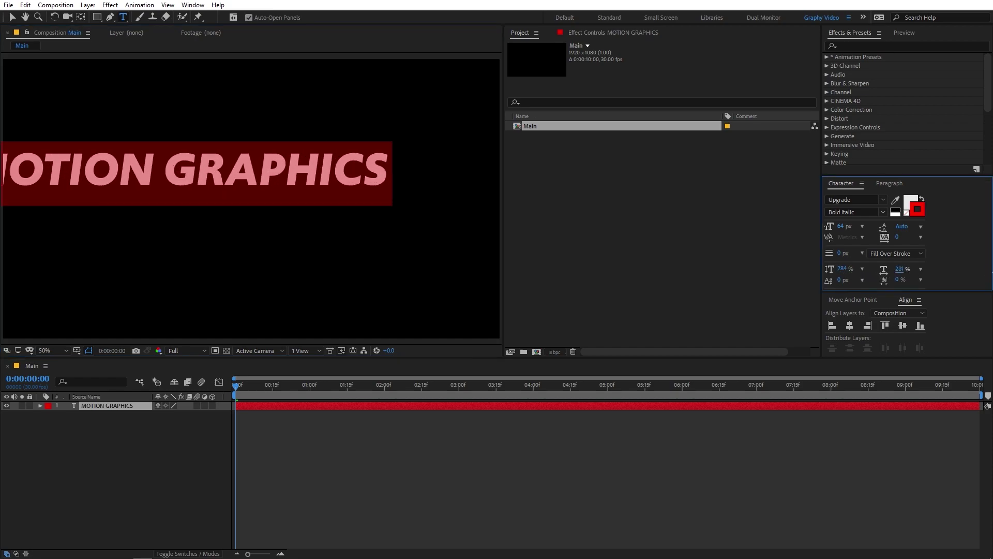
{"action": "key", "text": "ctrl+z"}
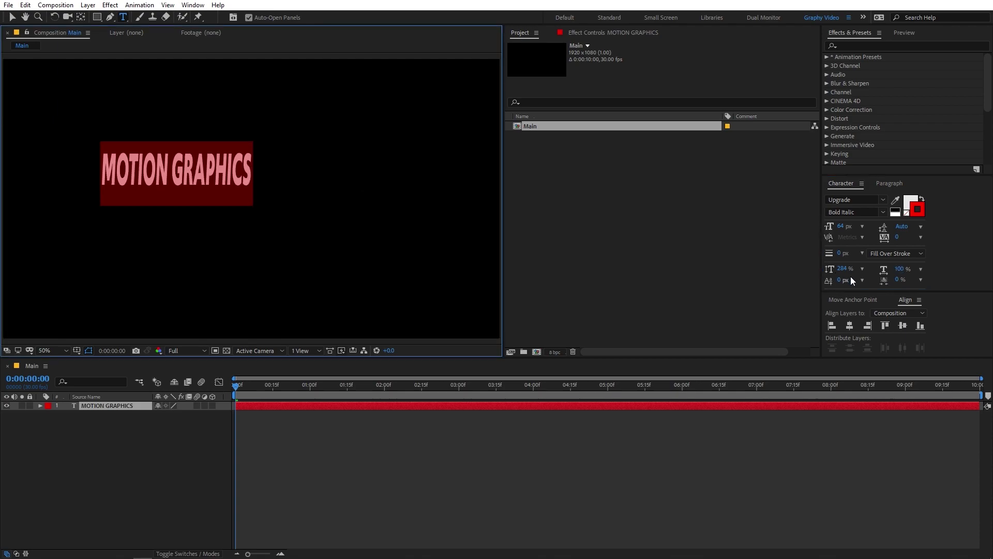
{"action": "key", "text": "ctrl+z"}
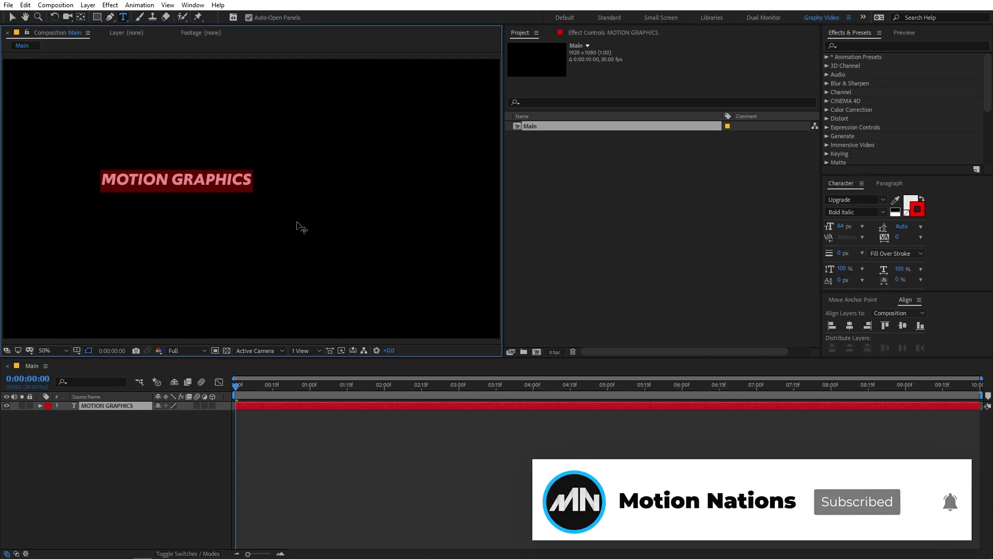
Centre the title horizontally and vertically in the frame, and centre its anchor point
{"action": "left_click", "coordinate": [850, 325]}
{"action": "left_click", "coordinate": [903, 325]}
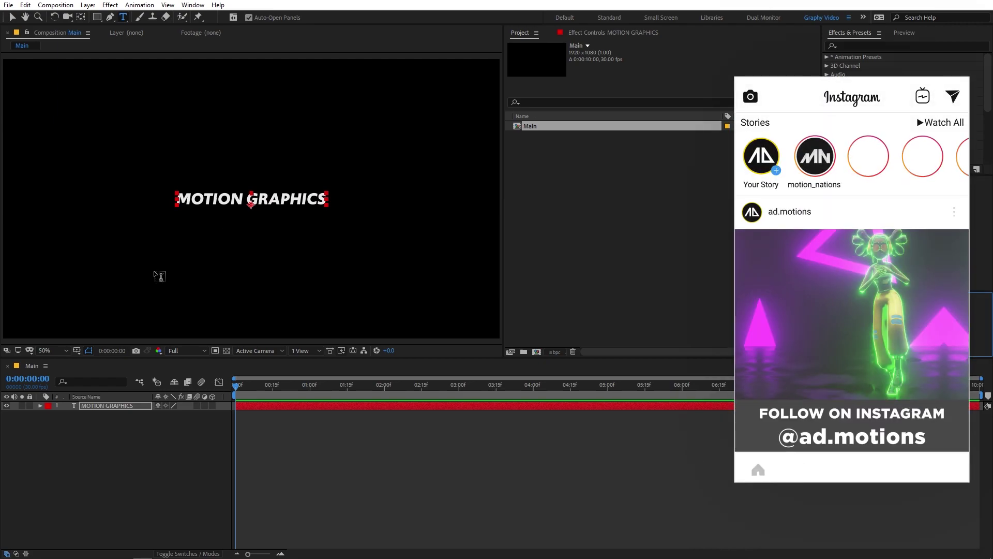
{"action": "left_click", "coordinate": [82, 18]}
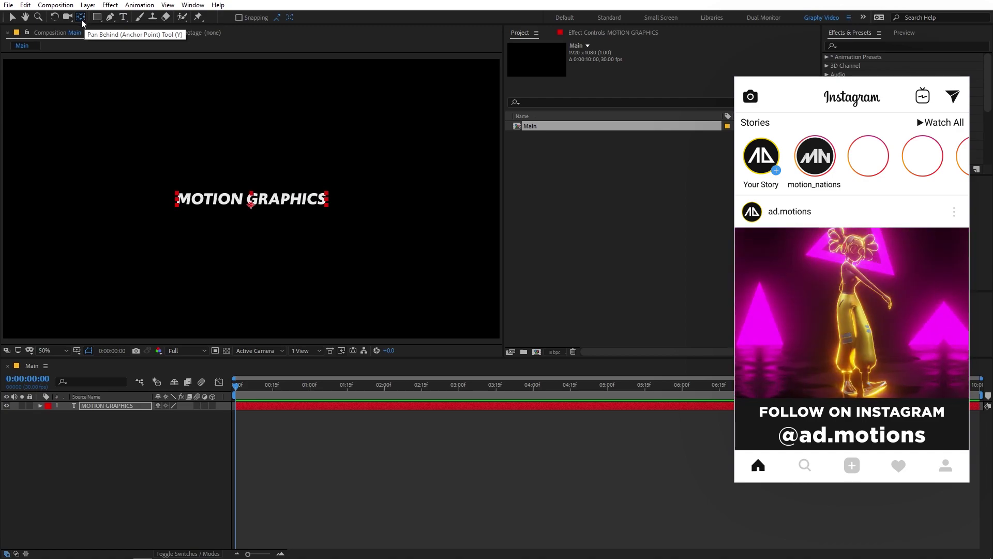
{"action": "key", "text": "ctrl+alt+Home"}
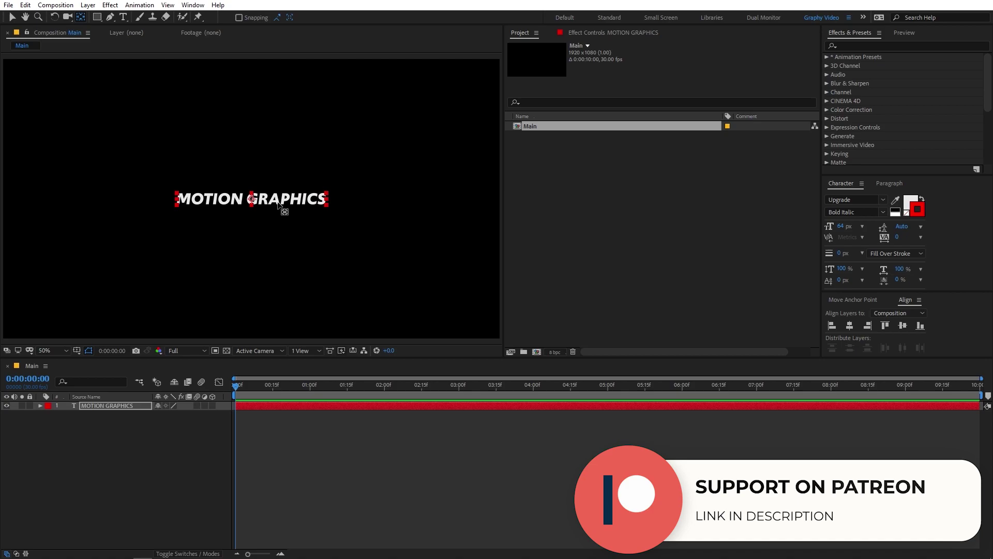
Scale the MOTION GRAPHICS layer up to 140%
{"action": "left_click", "coordinate": [123, 407]}
{"action": "key", "text": "s"}
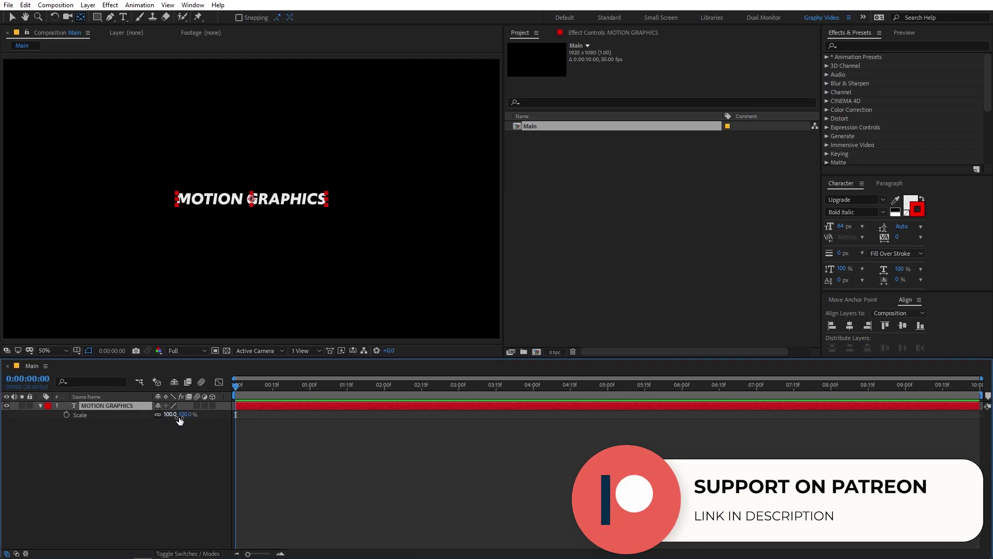
{"action": "left_click_drag", "start_coordinate": [179, 415], "coordinate": [202, 421]}
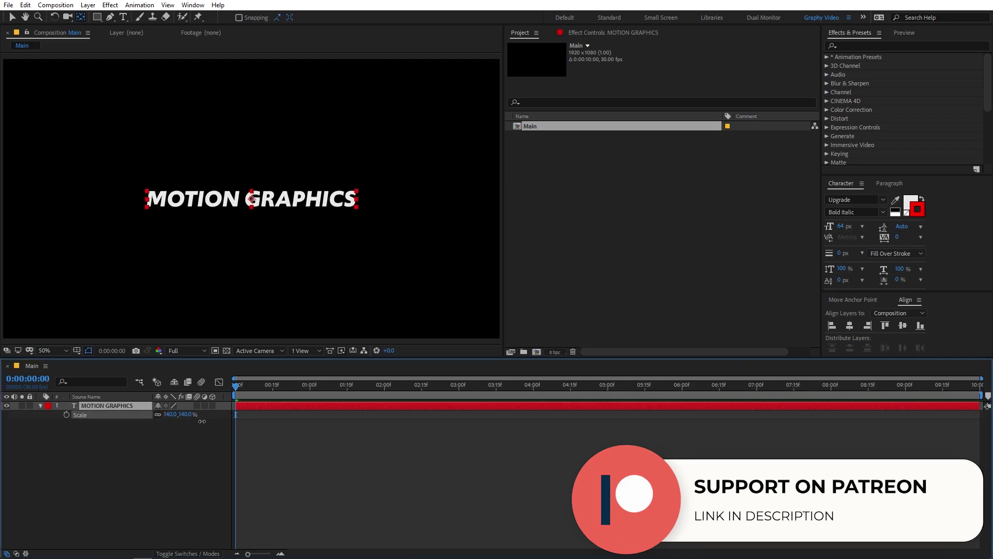
{"action": "left_click", "coordinate": [181, 427]}
{"action": "left_click", "coordinate": [40, 406]}
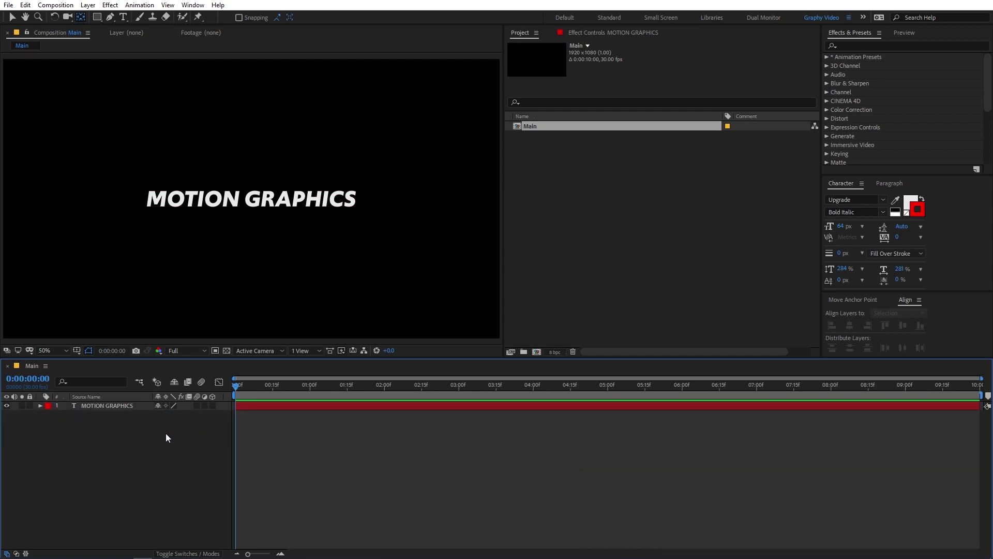
Draw a grey rectangle over the MOTION GRAPHICS title and centre it in the composition
{"action": "left_click", "coordinate": [96, 17]}
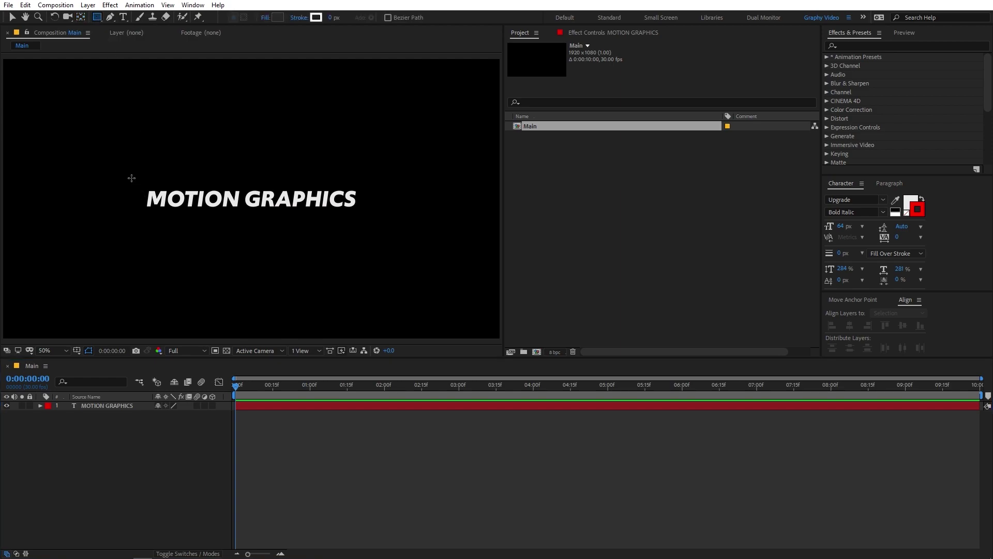
{"action": "mouse_move", "coordinate": [124, 171]}
{"action": "left_mouse_down"}
{"action": "mouse_move", "coordinate": [179, 217]}
{"action": "mouse_move", "coordinate": [382, 226]}
{"action": "left_mouse_up"}
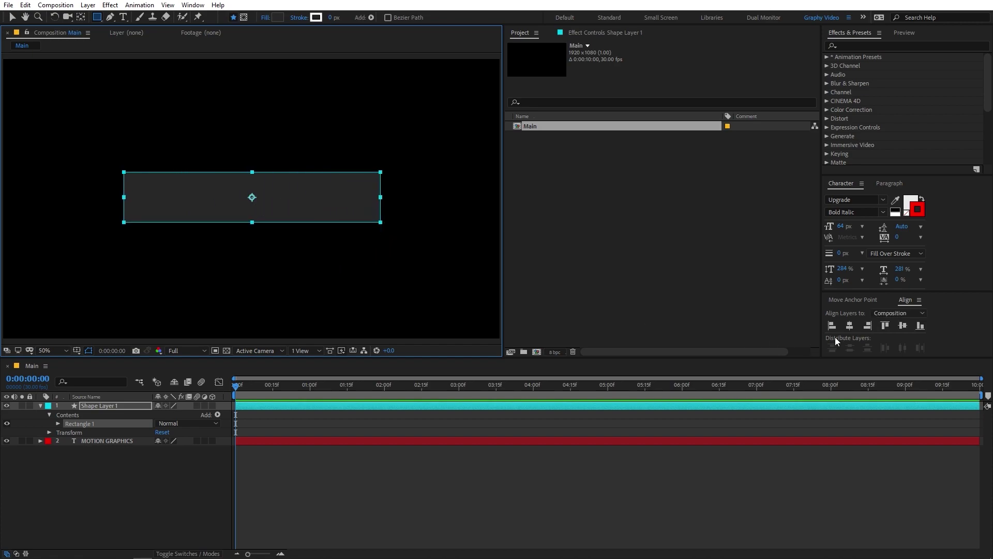
{"action": "left_click", "coordinate": [850, 325]}
{"action": "left_click", "coordinate": [903, 325]}
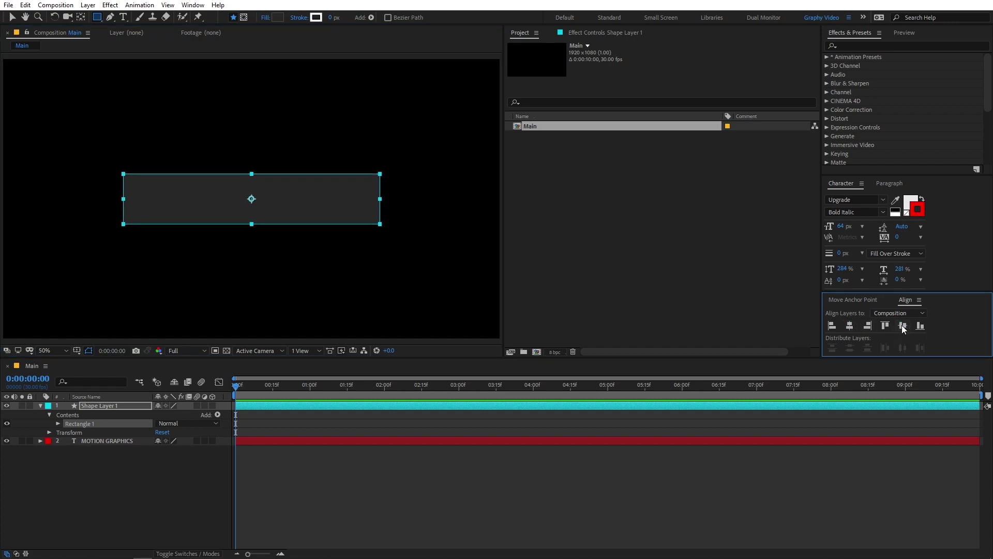
{"action": "left_click", "coordinate": [144, 446]}
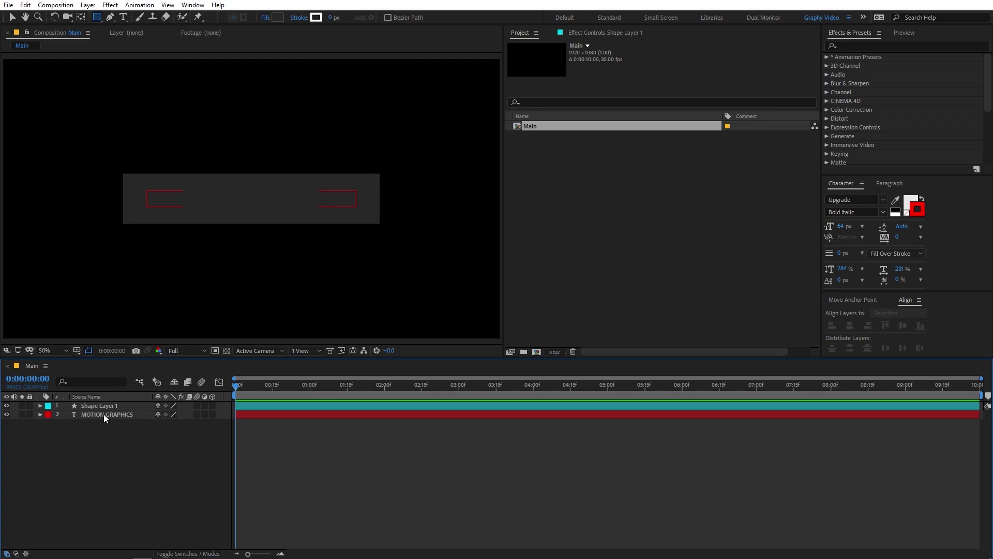
{"action": "left_click", "coordinate": [104, 414]}
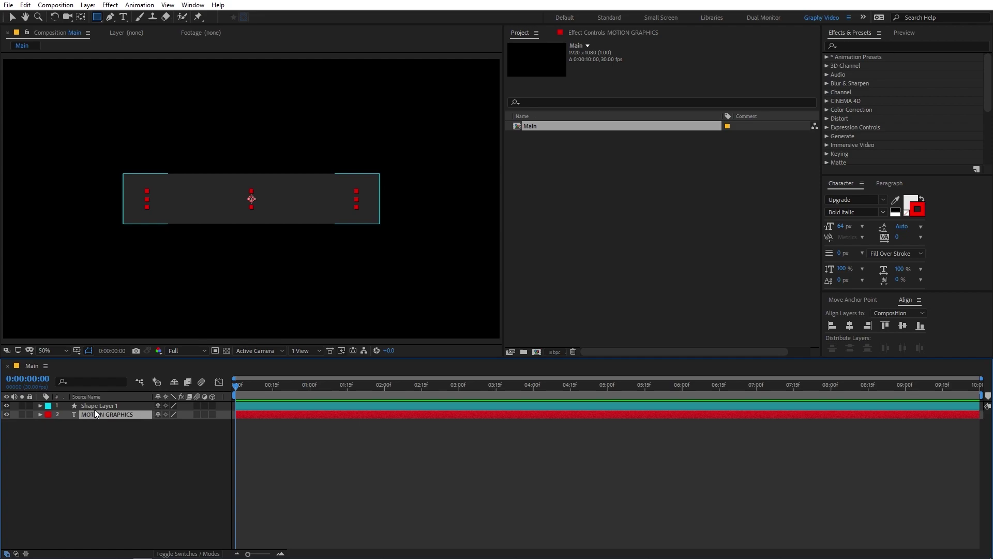
Hide Shape Layer 1 and set a title Position keyframe of 960, 540 at 1 second
{"action": "left_click", "coordinate": [7, 406]}
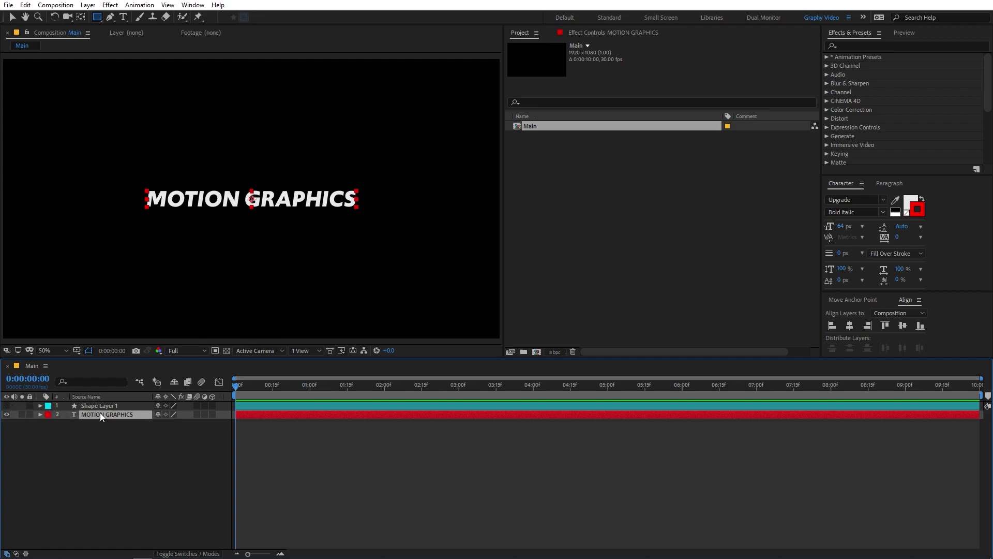
{"action": "key", "text": "p"}
{"action": "left_click", "coordinate": [66, 424]}
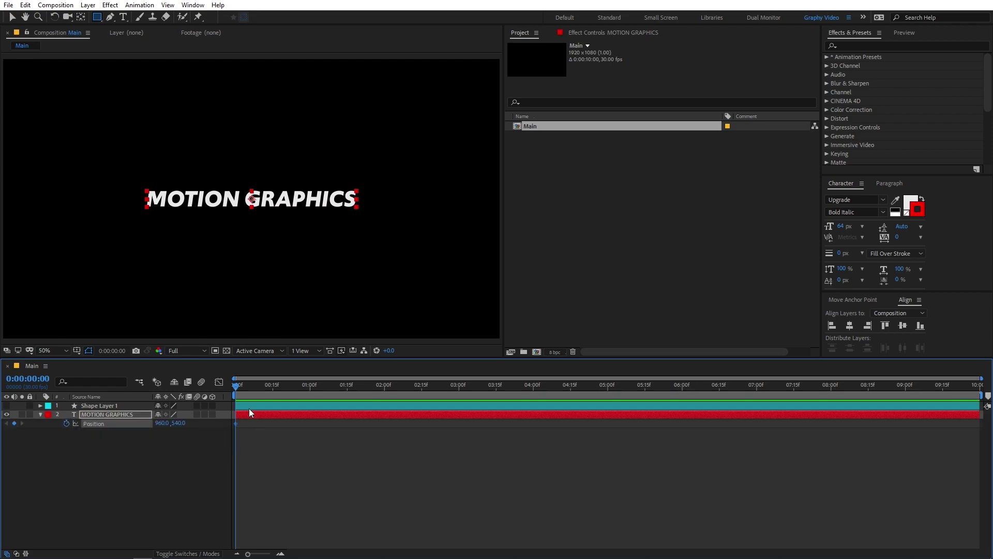
{"action": "left_click_drag", "start_coordinate": [253, 394], "coordinate": [309, 396]}
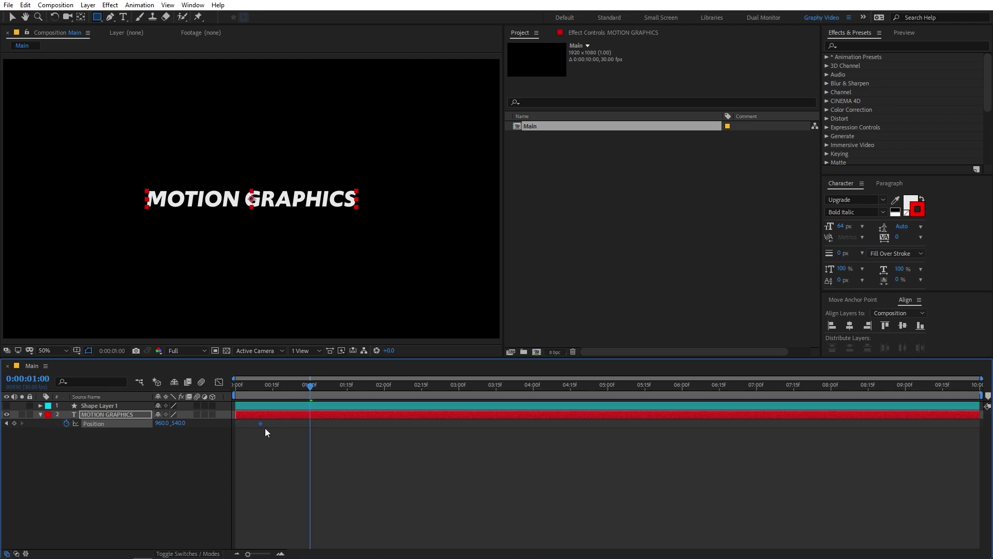
{"action": "left_click_drag", "start_coordinate": [261, 424], "coordinate": [309, 430]}
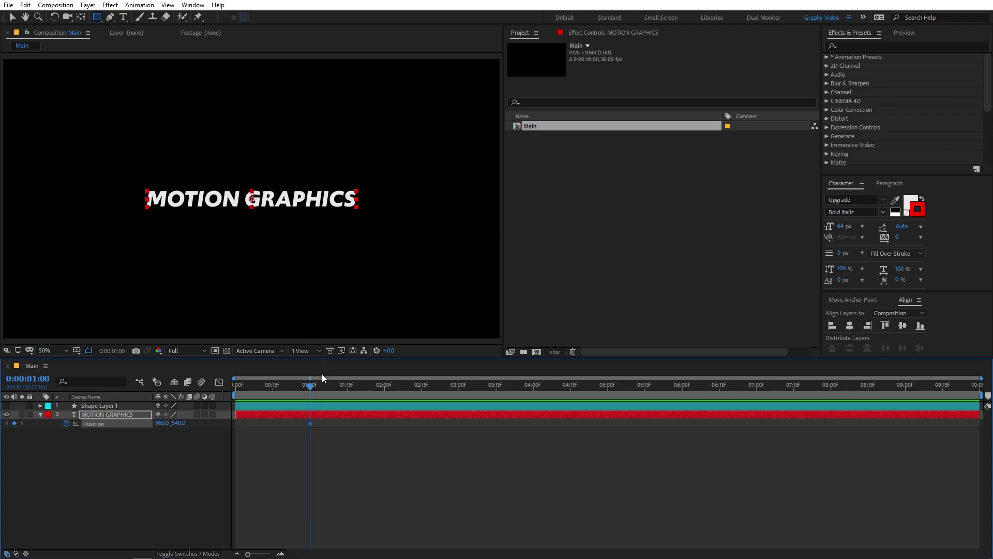
Move the title down to 960, 1022 at 0:00 and Easy Ease both keyframes
{"action": "left_click_drag", "start_coordinate": [312, 386], "coordinate": [222, 388]}
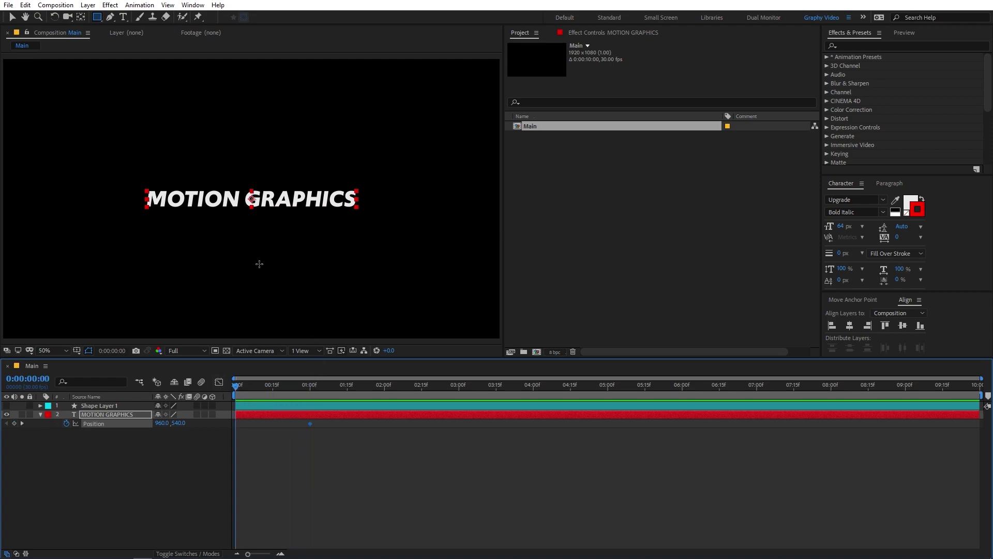
{"action": "key", "text": "v"}
{"action": "left_click_drag", "start_coordinate": [275, 201], "coordinate": [274, 330]}
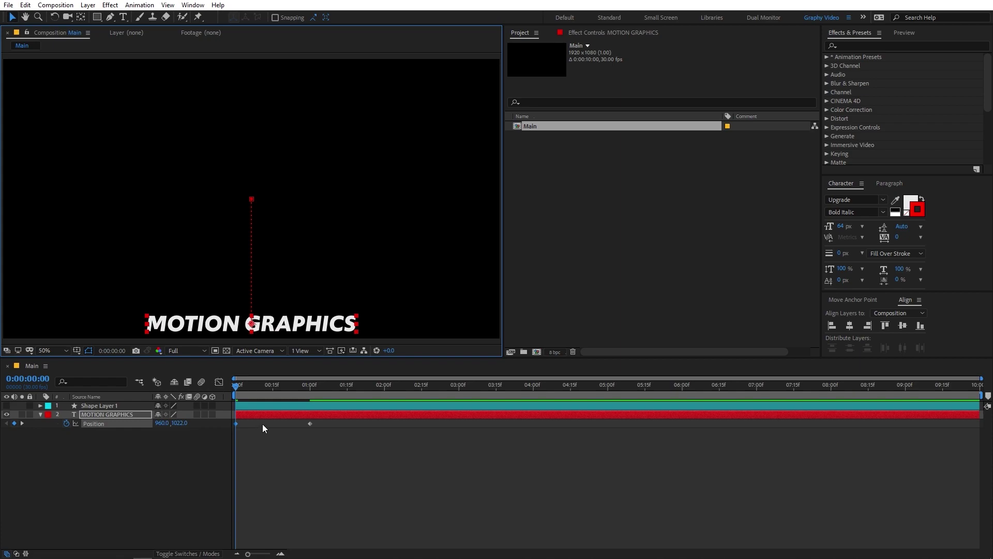
{"action": "key", "text": "space"}
{"action": "key", "text": "space"}
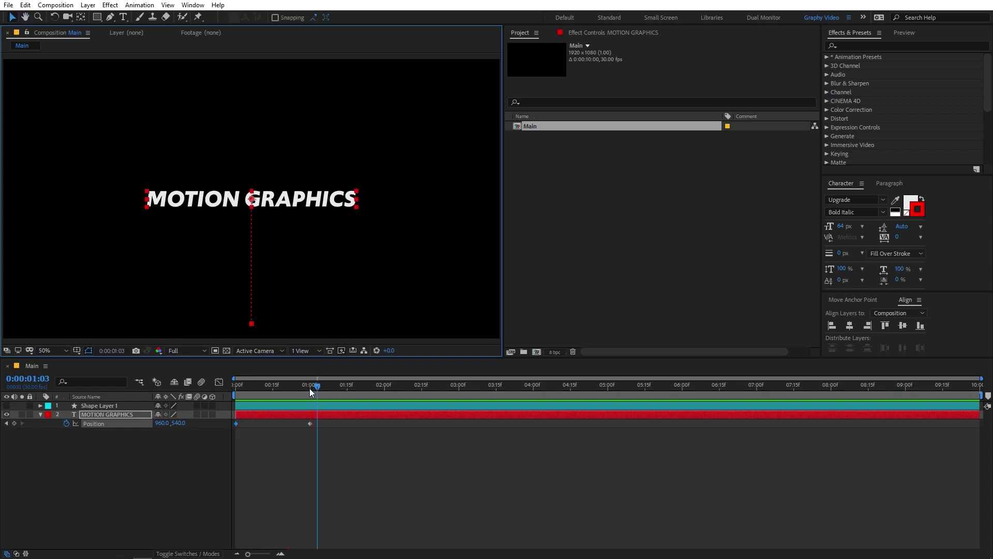
{"action": "key", "text": "Home"}
{"action": "left_click_drag", "start_coordinate": [357, 448], "coordinate": [239, 423]}
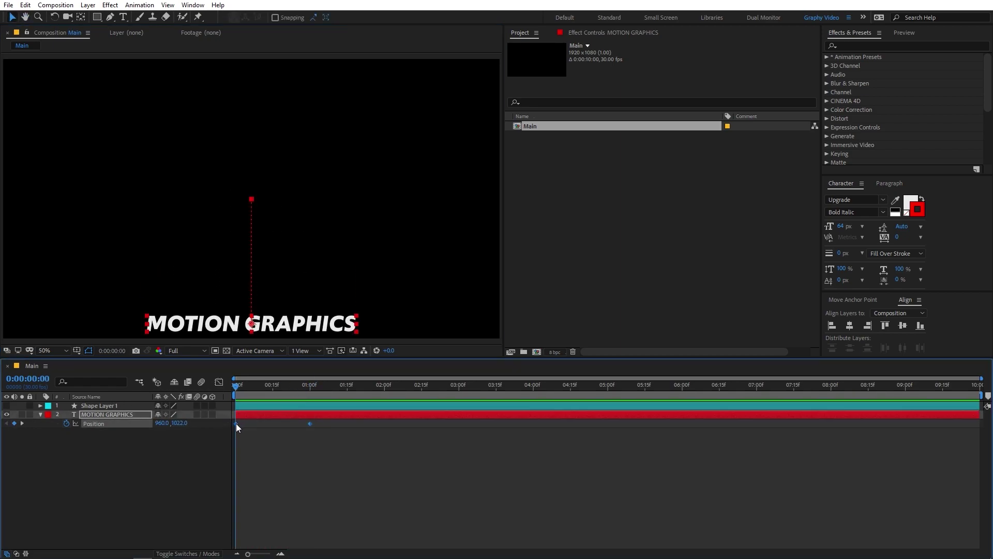
{"action": "key", "text": "F9"}
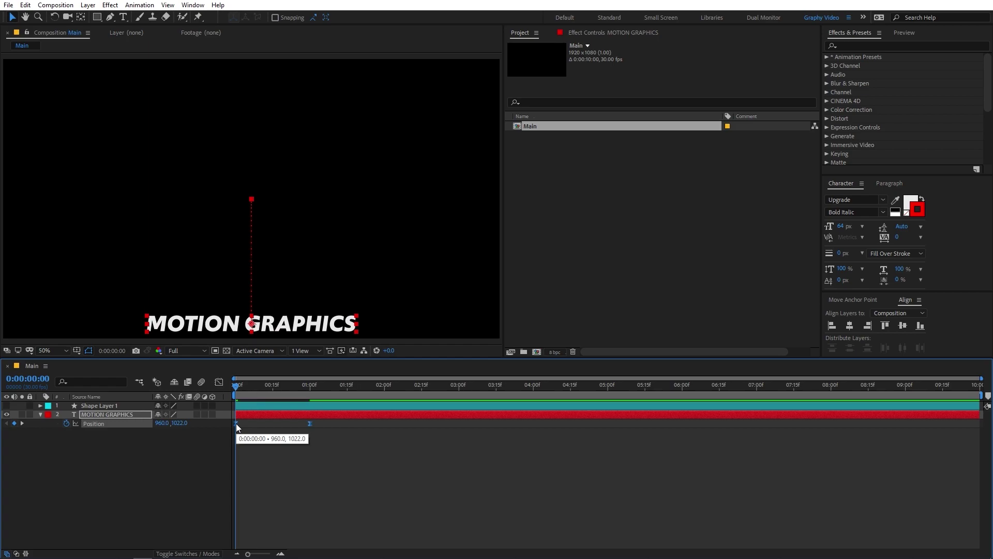
Shape the Position speed curve to peak near 2000 px/sec and ease out, then preview
{"action": "left_click", "coordinate": [220, 382]}
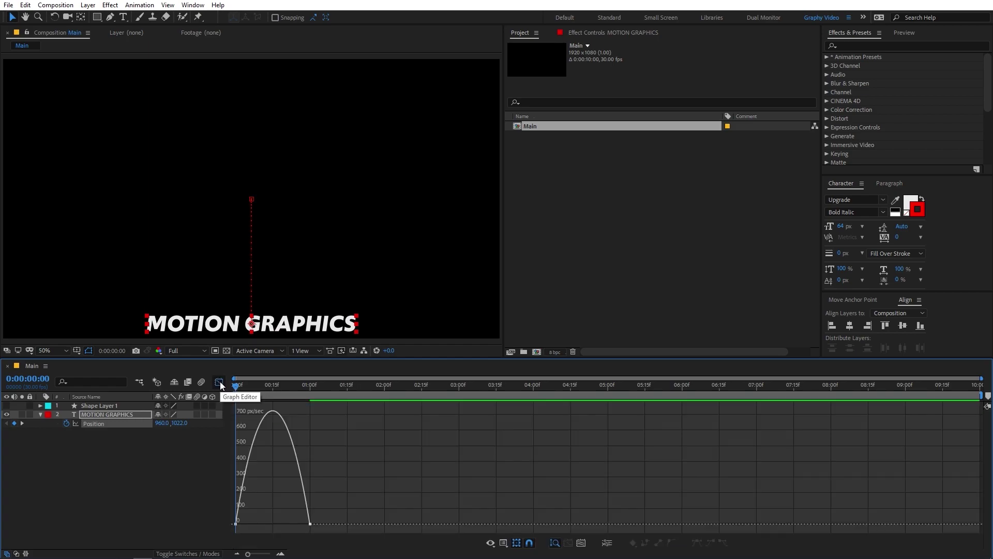
{"action": "left_click_drag", "start_coordinate": [334, 467], "coordinate": [200, 536]}
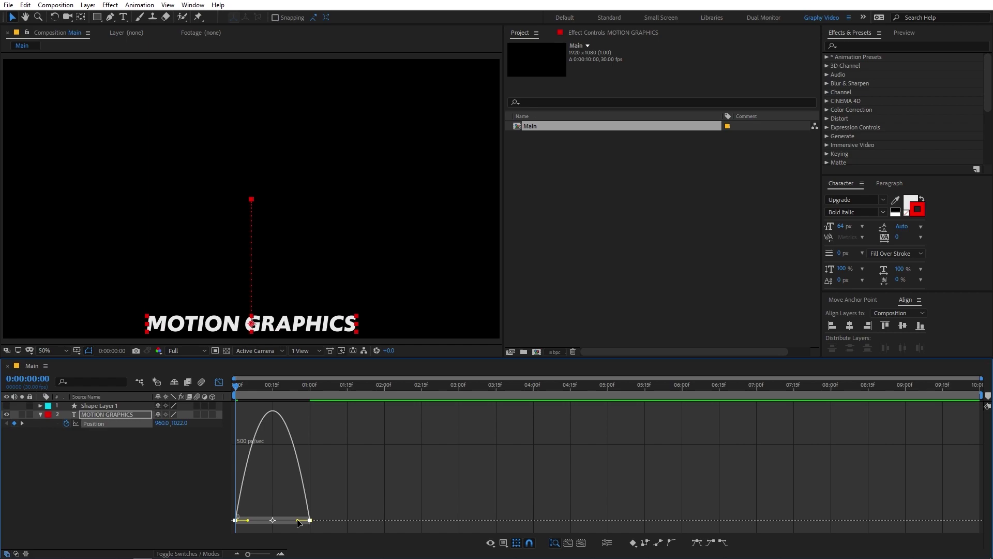
{"action": "left_click_drag", "start_coordinate": [298, 520], "coordinate": [264, 518]}
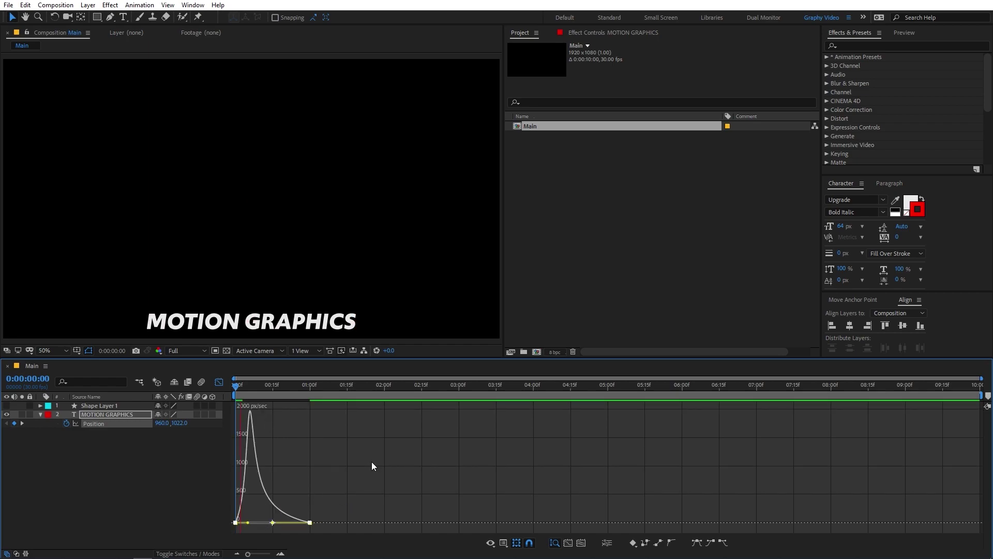
{"action": "key", "text": "space"}
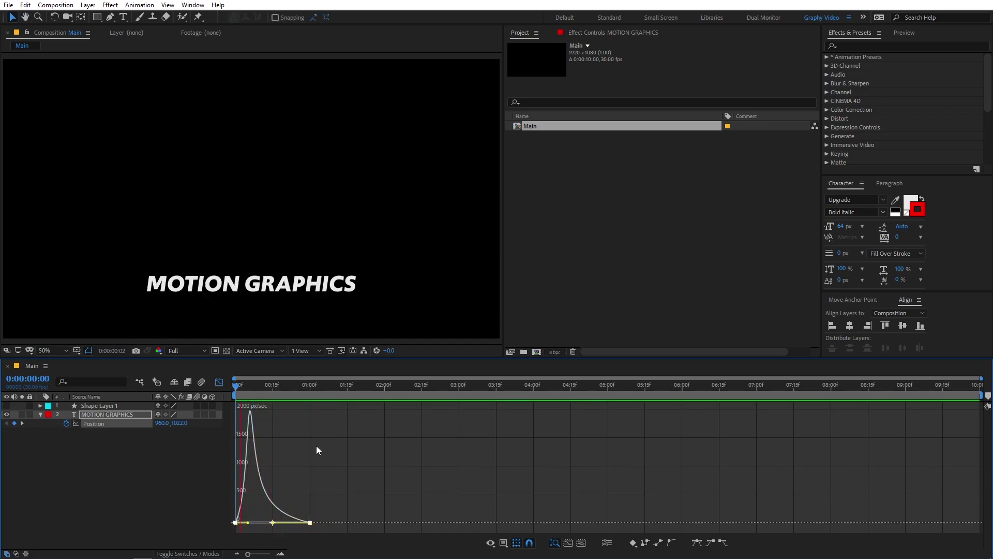
{"action": "key", "text": "space"}
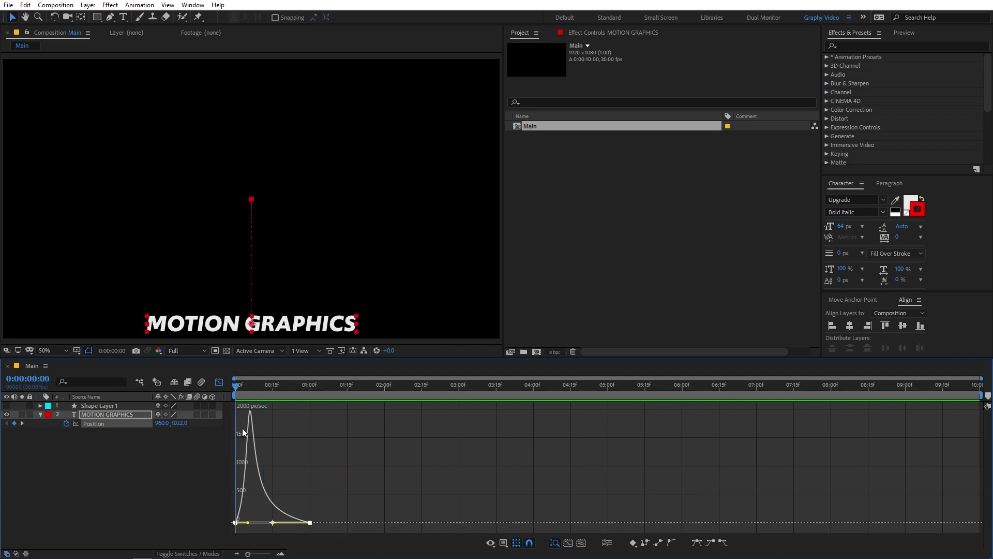
{"action": "left_click", "coordinate": [291, 434]}
{"action": "key", "text": "space"}
{"action": "key", "text": "space"}
{"action": "key", "text": "shift+F3"}
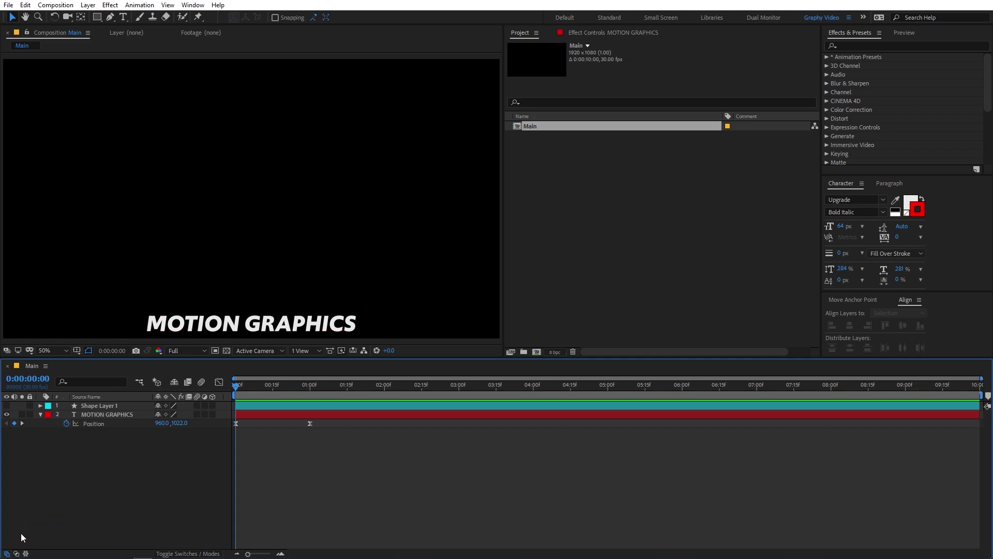
Unhide Shape Layer 1 and set the text's TrkMat to Alpha Matte "Shape Layer 1"
{"action": "left_click", "coordinate": [16, 553]}
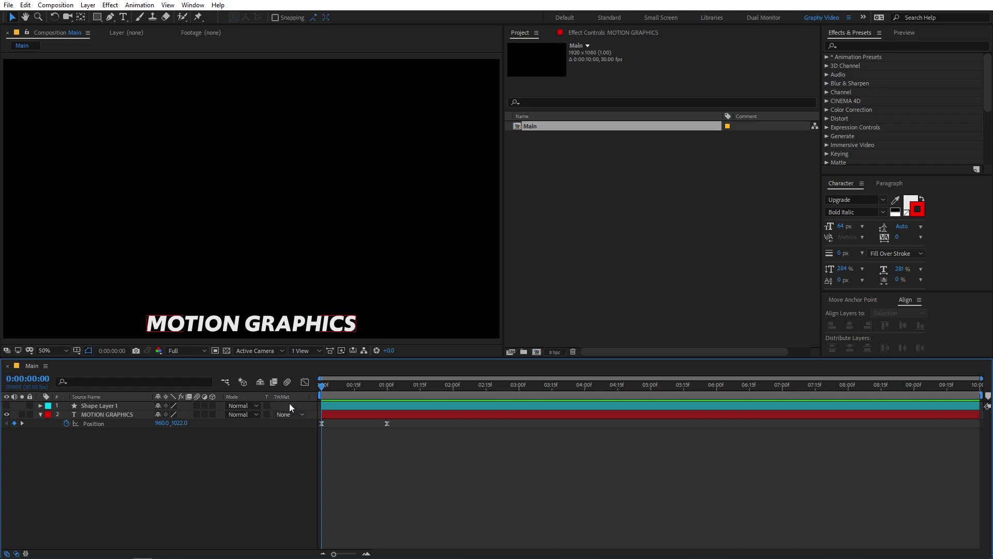
{"action": "left_click", "coordinate": [41, 415]}
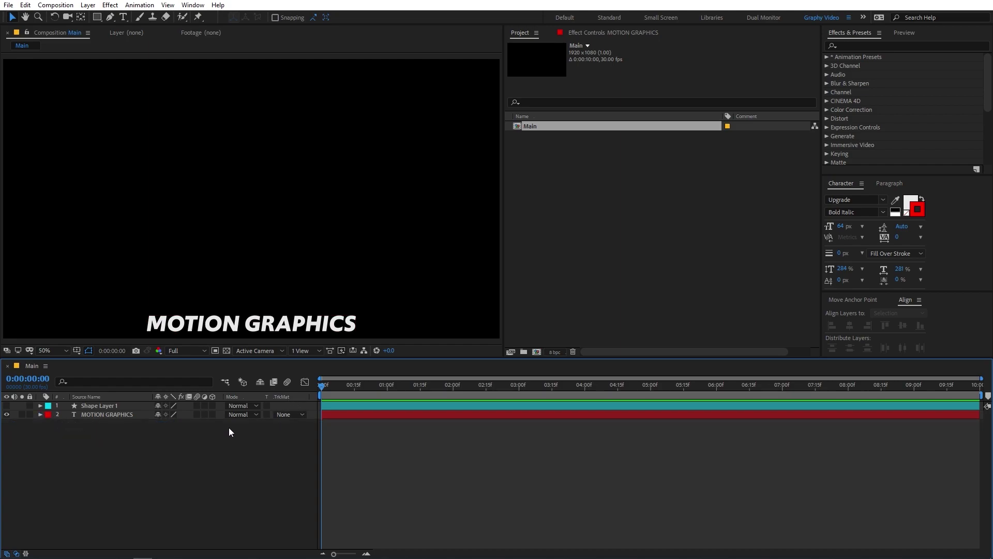
{"action": "left_click", "coordinate": [95, 414]}
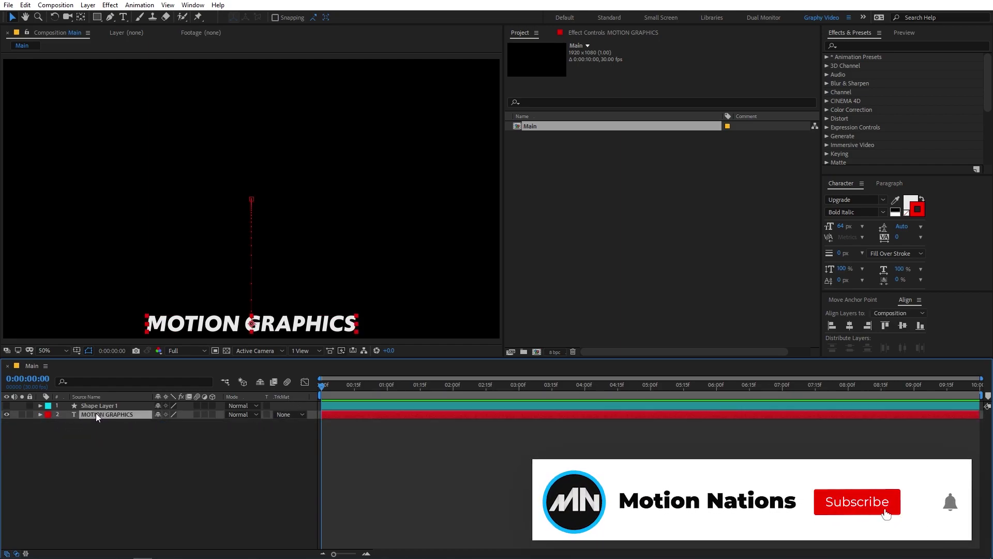
{"action": "left_click", "coordinate": [89, 406]}
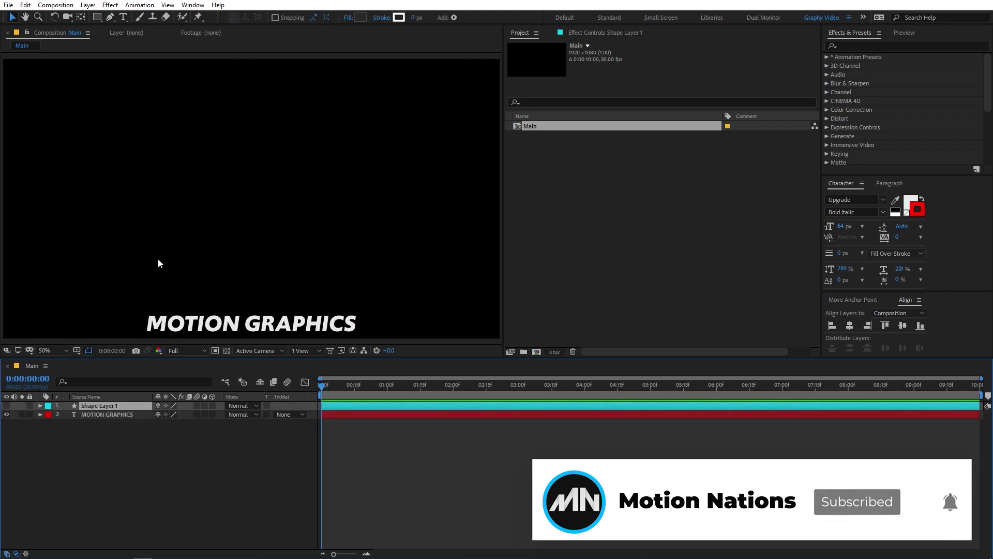
{"action": "left_click", "coordinate": [7, 406]}
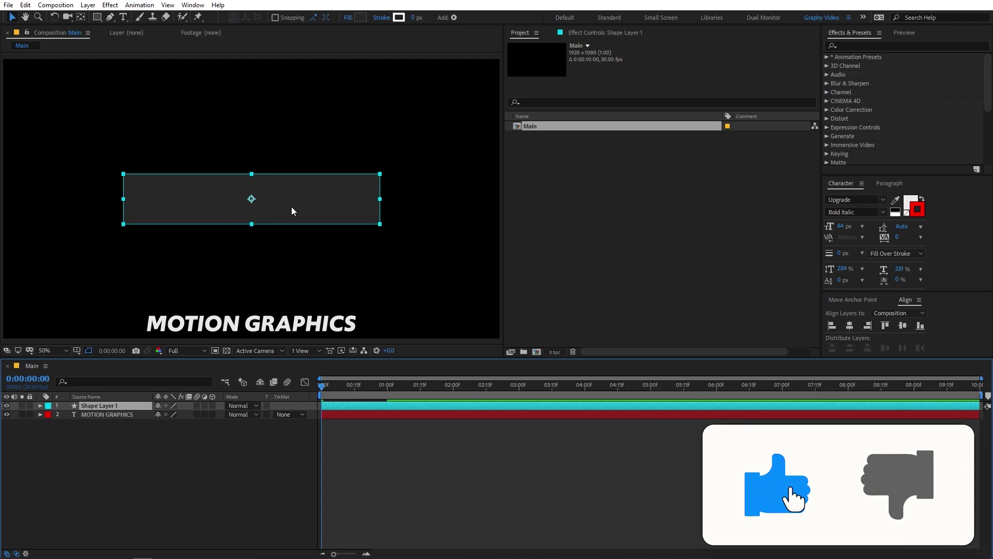
{"action": "left_click", "coordinate": [285, 415]}
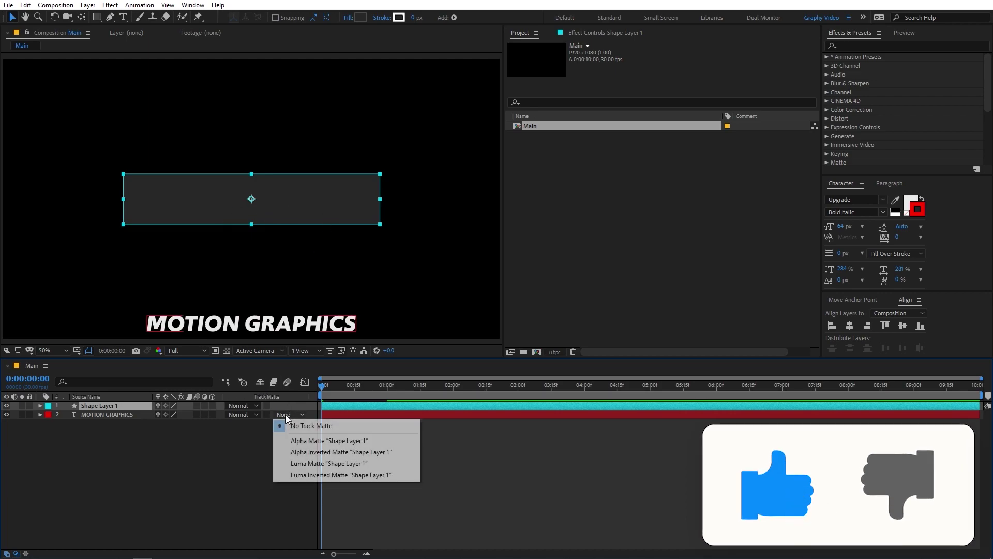
{"action": "left_click", "coordinate": [308, 441]}
{"action": "left_click", "coordinate": [247, 458]}
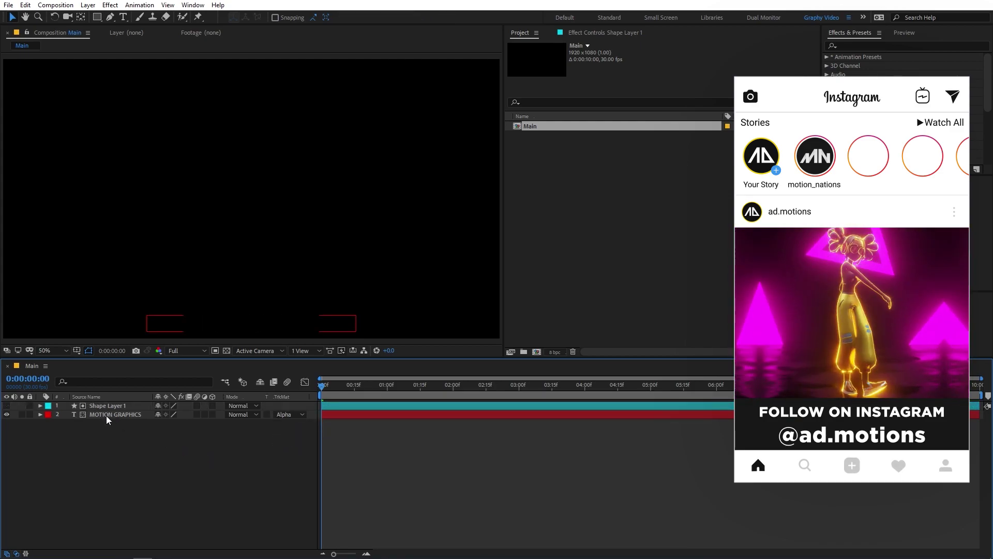
Scrub and preview the title rising visible only inside the rectangle
{"action": "left_click_drag", "start_coordinate": [322, 387], "coordinate": [291, 401]}
{"action": "left_click", "coordinate": [350, 405]}
{"action": "key", "text": "space"}
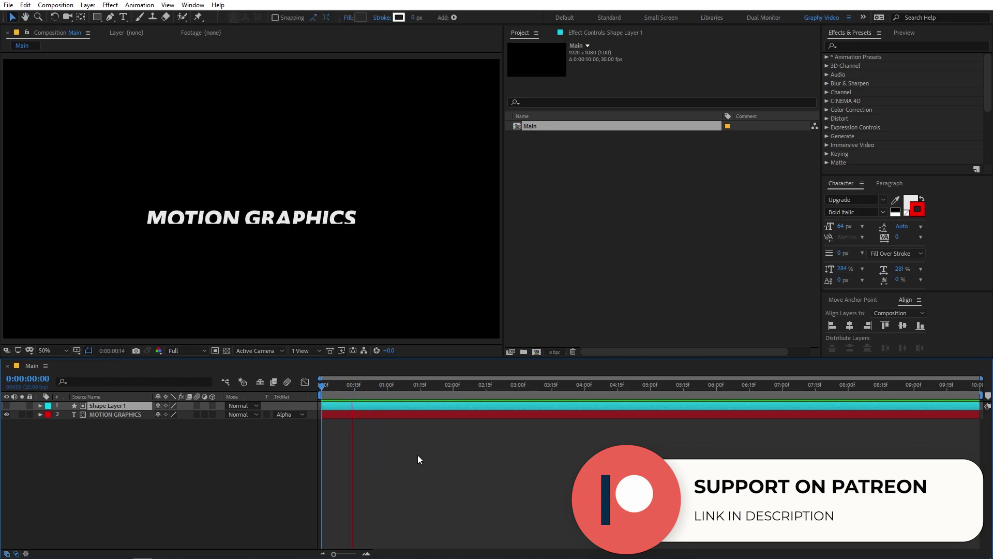
{"action": "key", "text": "space"}
{"action": "key", "text": "space"}
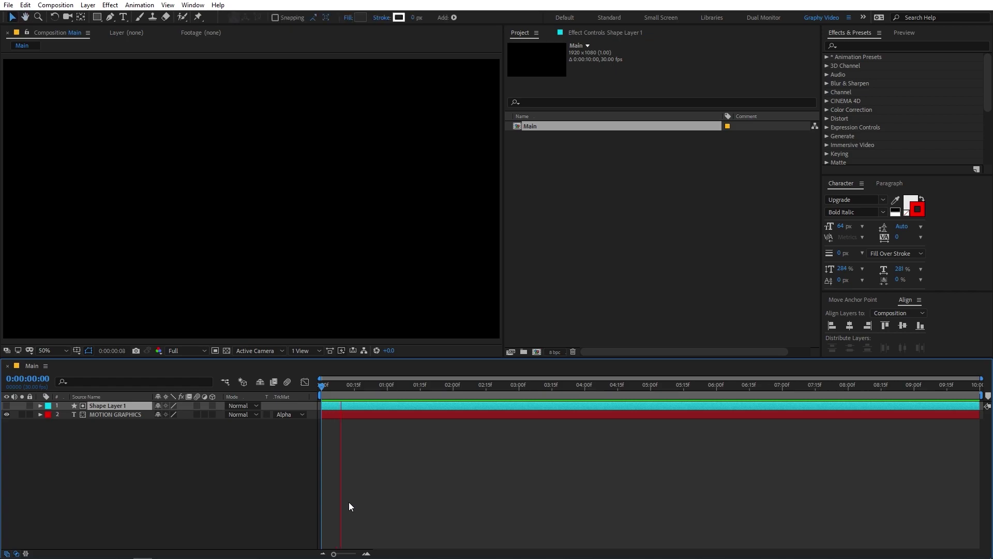
{"action": "key", "text": "space"}
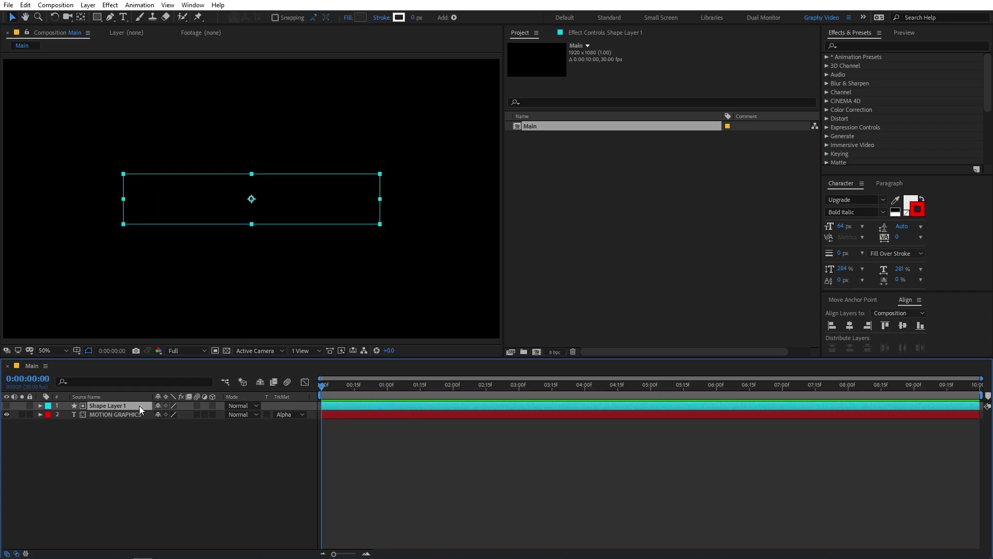
Move the title's starting Position to -88, 552 off the left edge, then preview the slide
{"action": "left_click", "coordinate": [113, 414]}
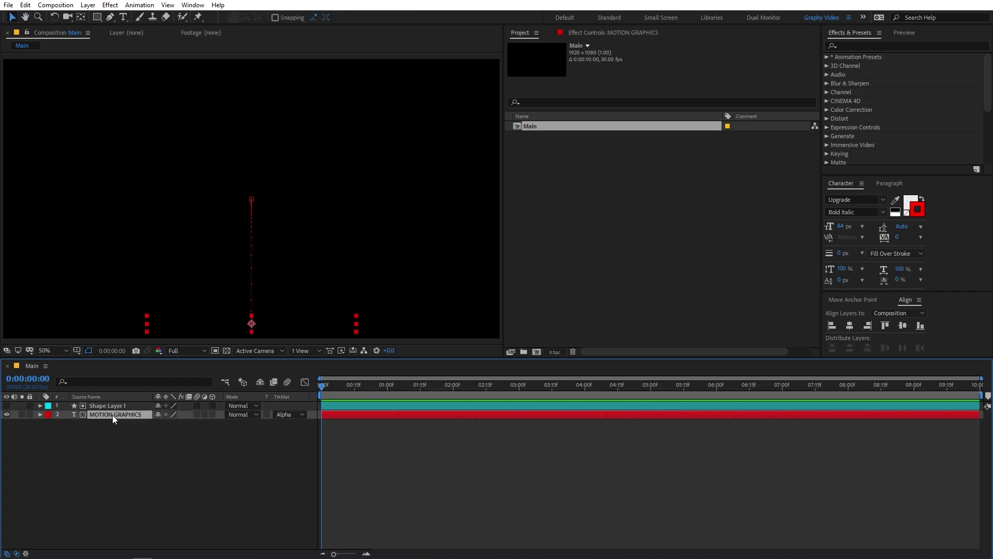
{"action": "key", "text": "p"}
{"action": "left_click_drag", "start_coordinate": [221, 327], "coordinate": [0, 205]}
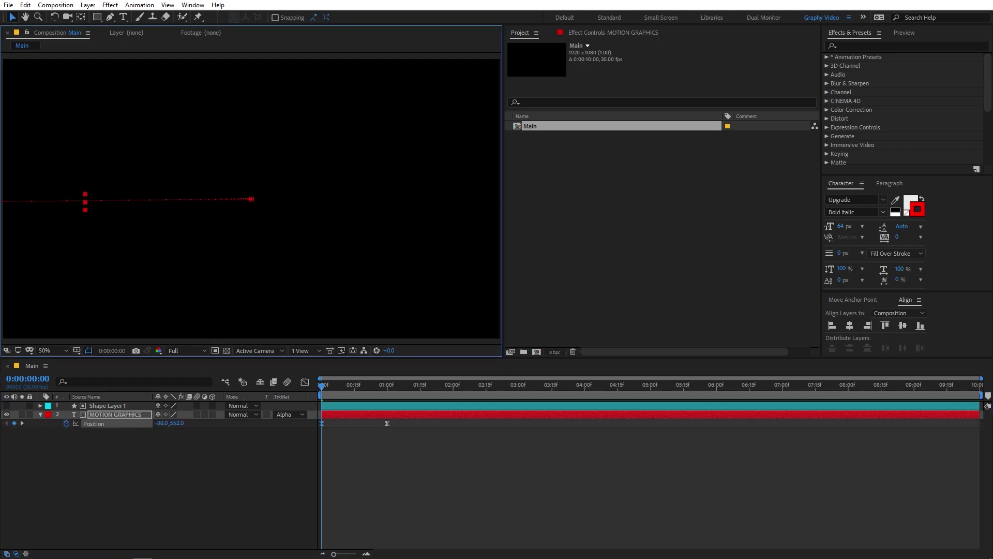
{"action": "key", "text": "space"}
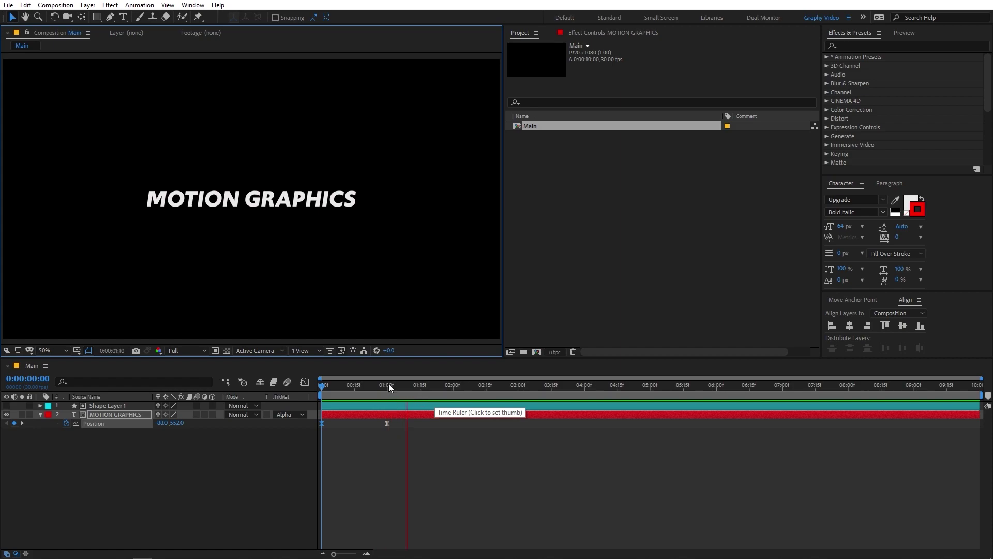
{"action": "key", "text": "space"}
{"action": "key", "text": "space"}
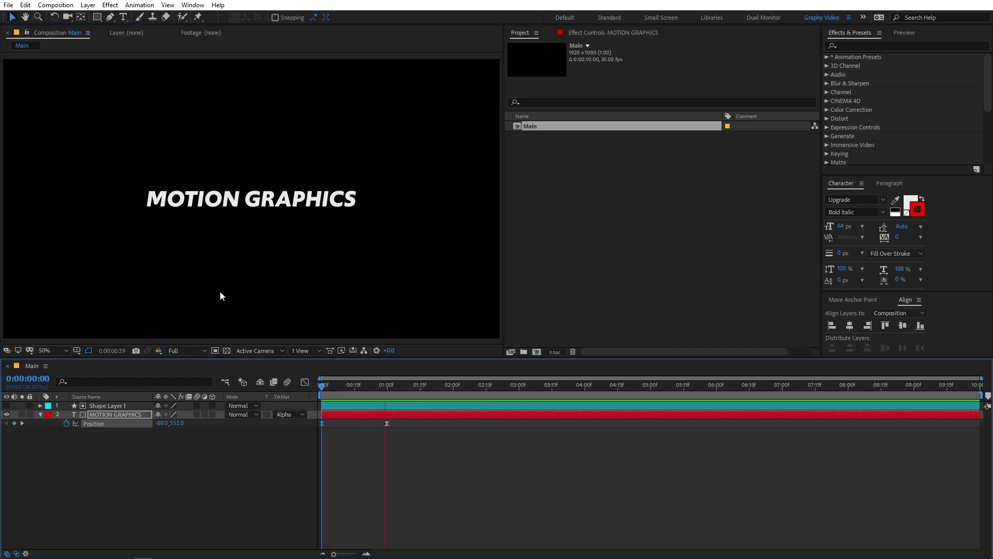
{"action": "key", "text": "space"}
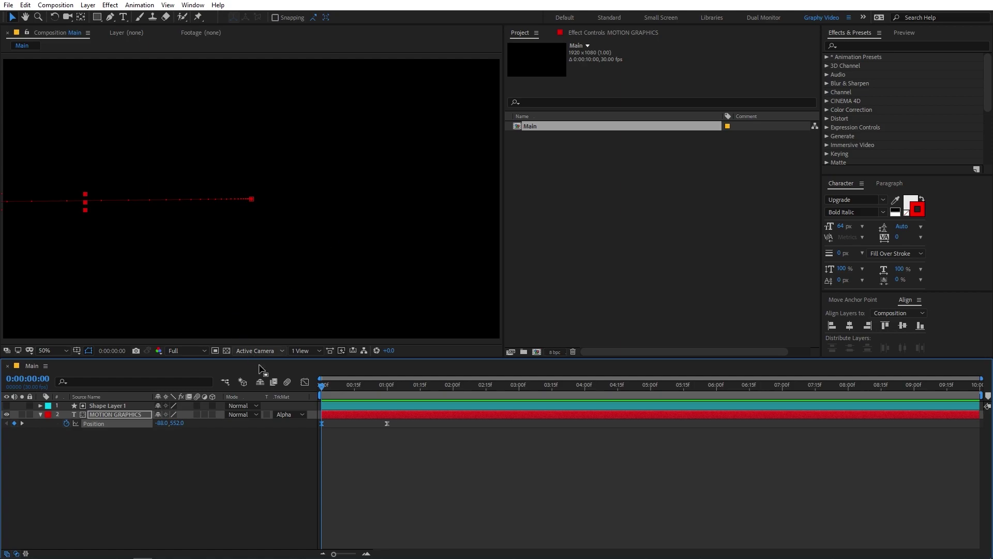
Switch the text's track matte to Alpha Inverted Matte and reposition the rectangle over the text
{"action": "left_click", "coordinate": [377, 392]}
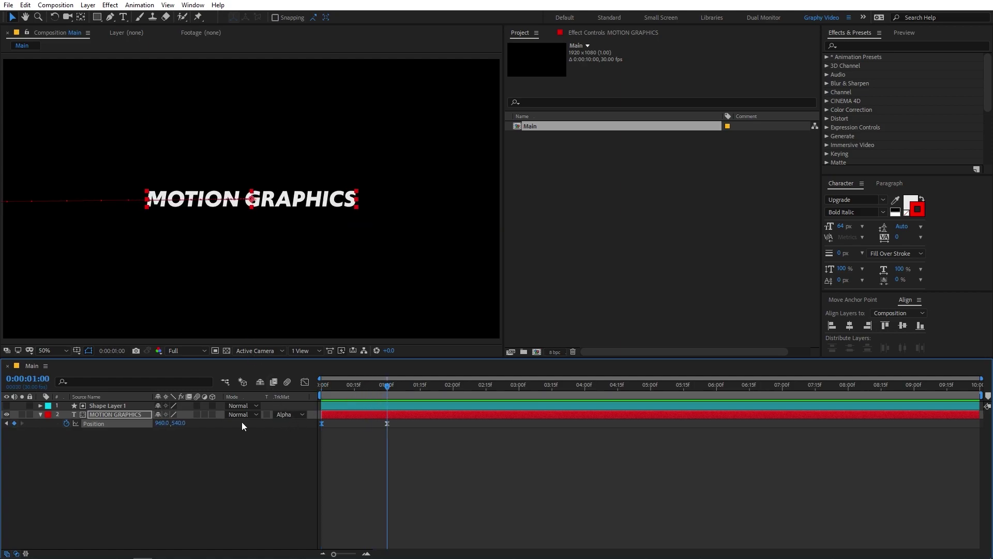
{"action": "left_click", "coordinate": [299, 415]}
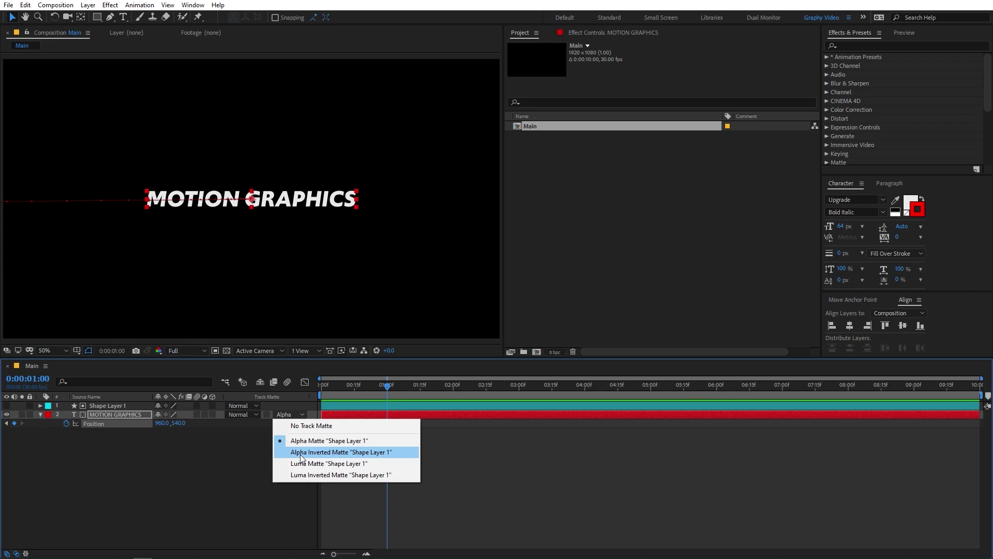
{"action": "left_click", "coordinate": [300, 454]}
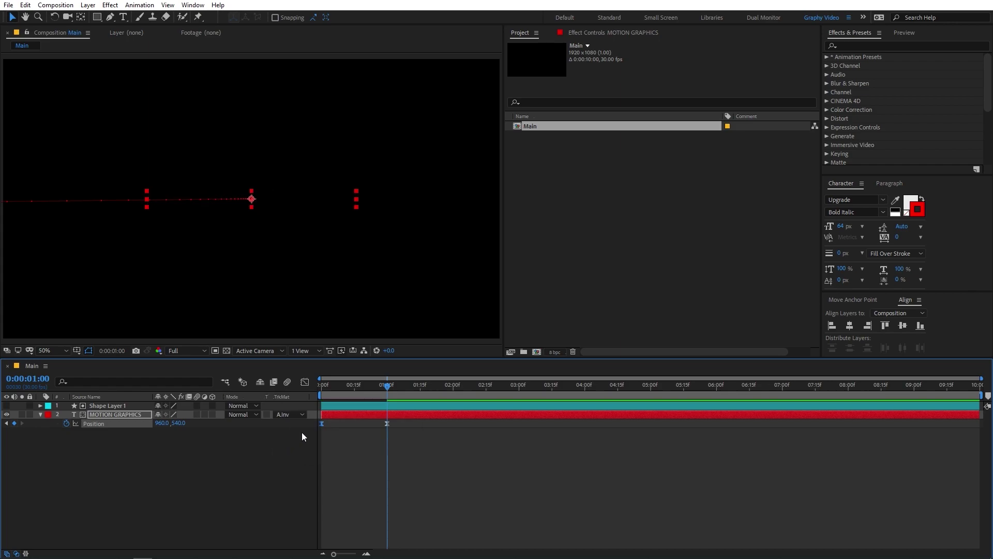
{"action": "left_click_drag", "start_coordinate": [386, 388], "coordinate": [331, 390]}
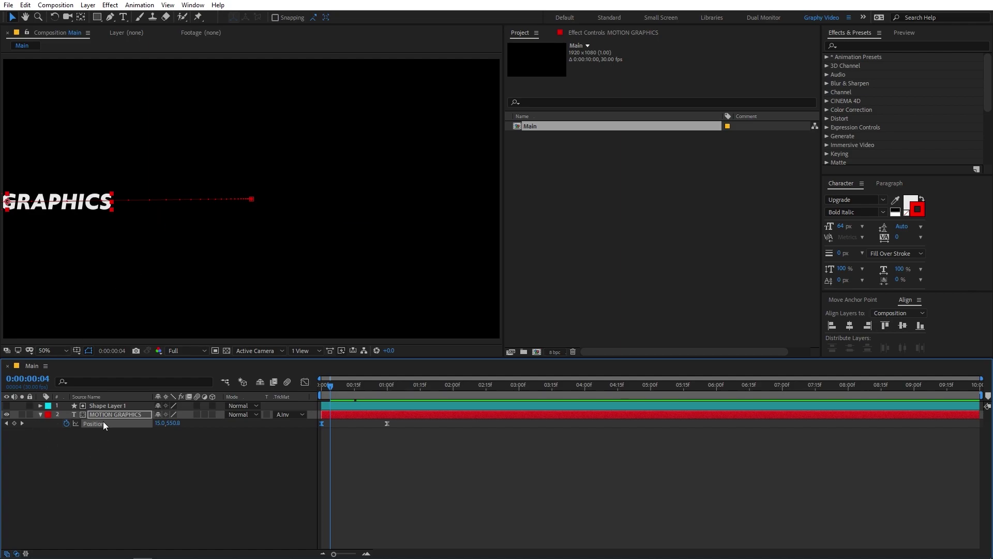
{"action": "left_click", "coordinate": [108, 406]}
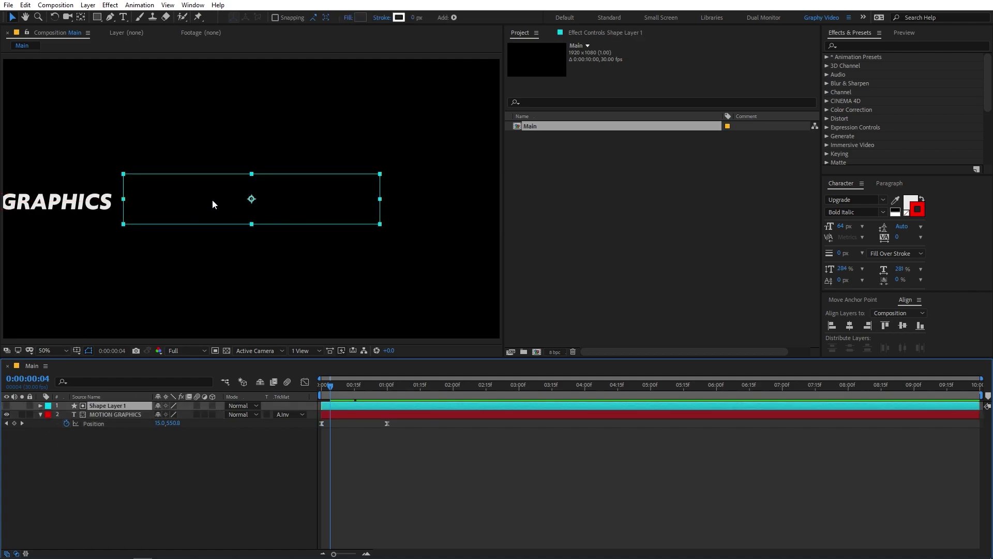
{"action": "left_click_drag", "start_coordinate": [213, 200], "coordinate": [122, 229]}
{"action": "left_click", "coordinate": [366, 465]}
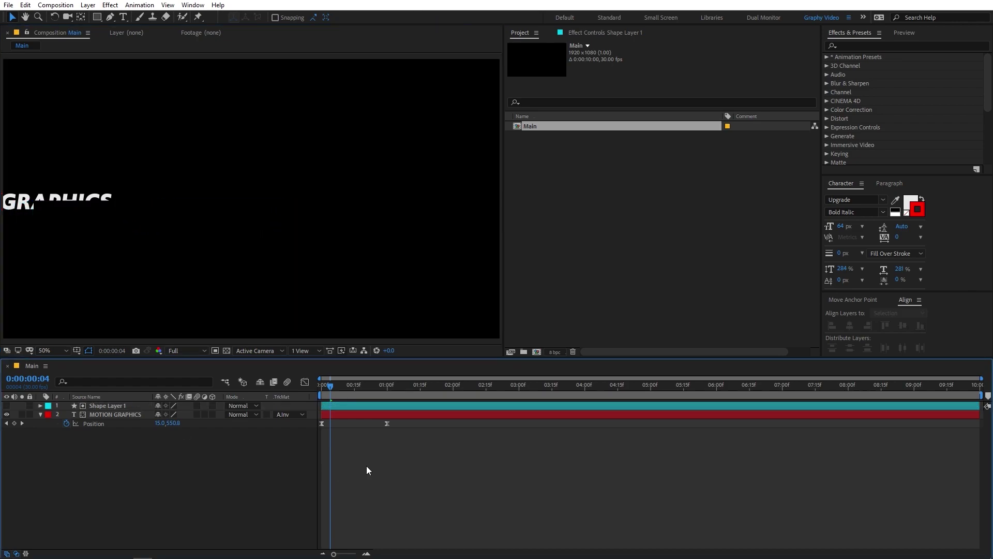
Set the track matte back to Alpha Matte and check the title around the 1-second keyframe
{"action": "left_click", "coordinate": [290, 415]}
{"action": "left_click", "coordinate": [288, 405]}
{"action": "left_click", "coordinate": [93, 423]}
{"action": "key", "text": "k"}
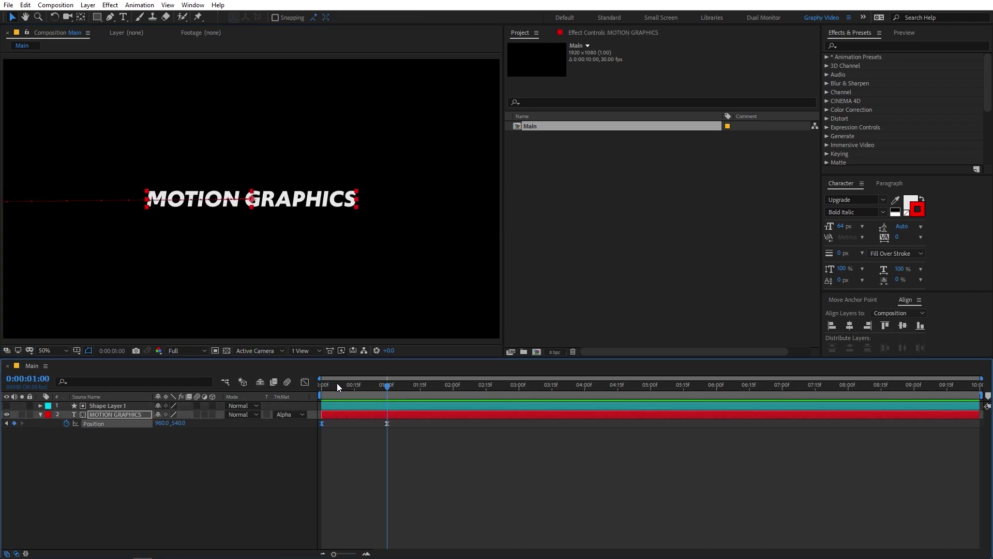
{"action": "left_click", "coordinate": [371, 390]}
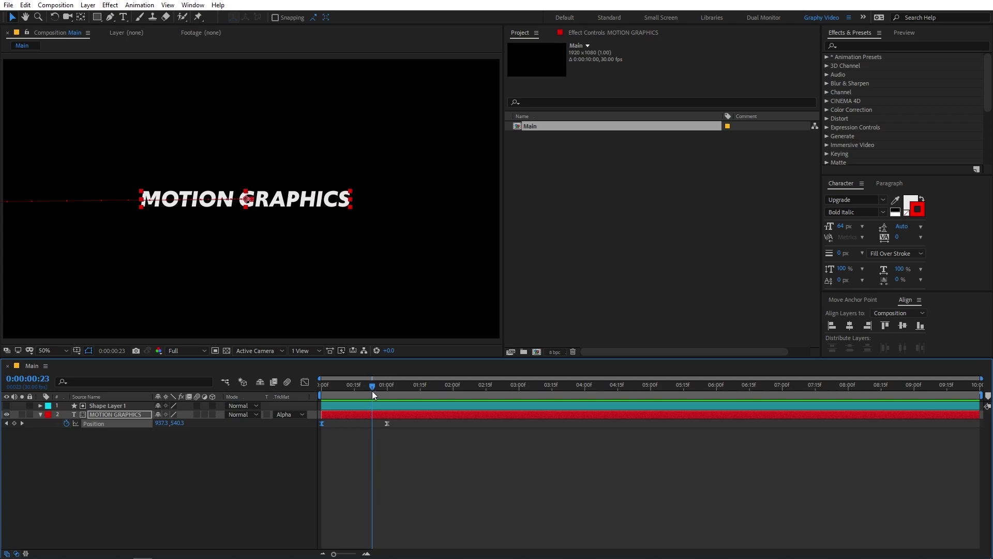